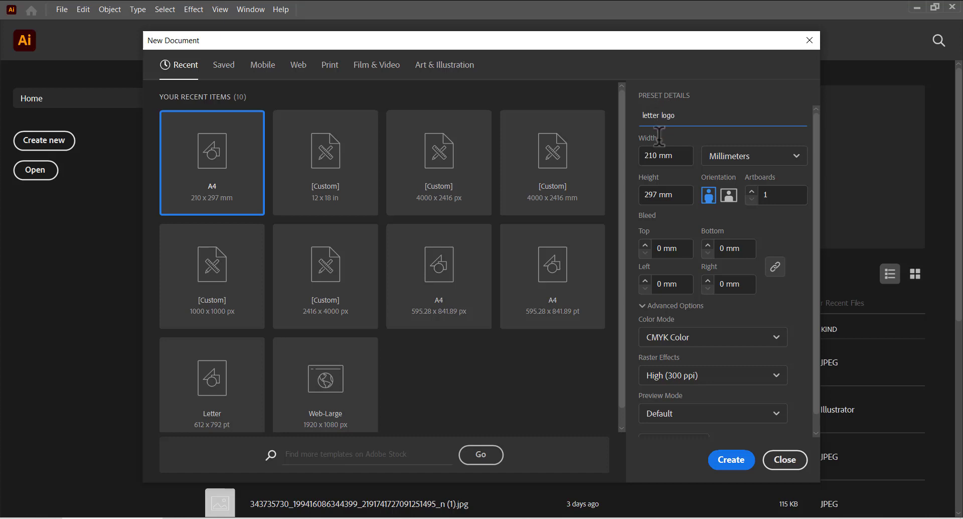
Create a new document in pixels, sized 2000 × 2000 px
left_click(743, 161)
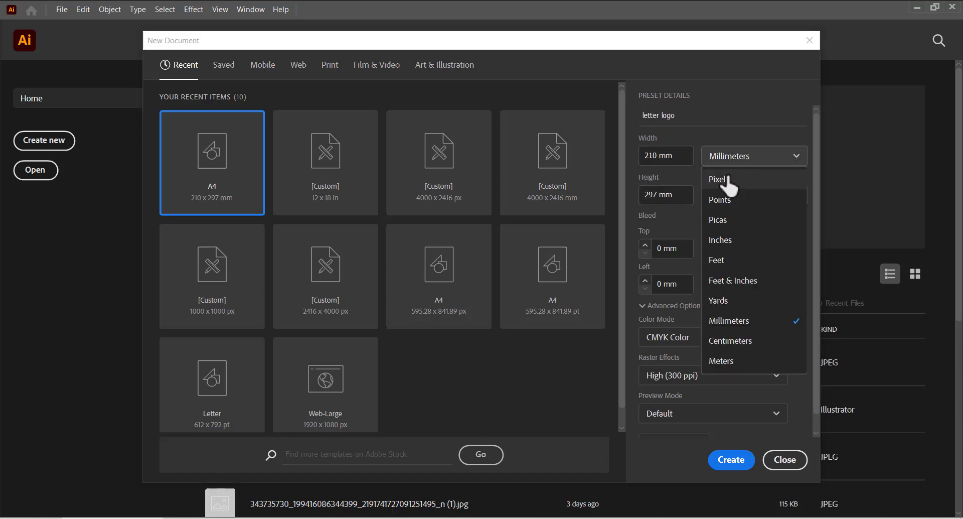
left_click(731, 183)
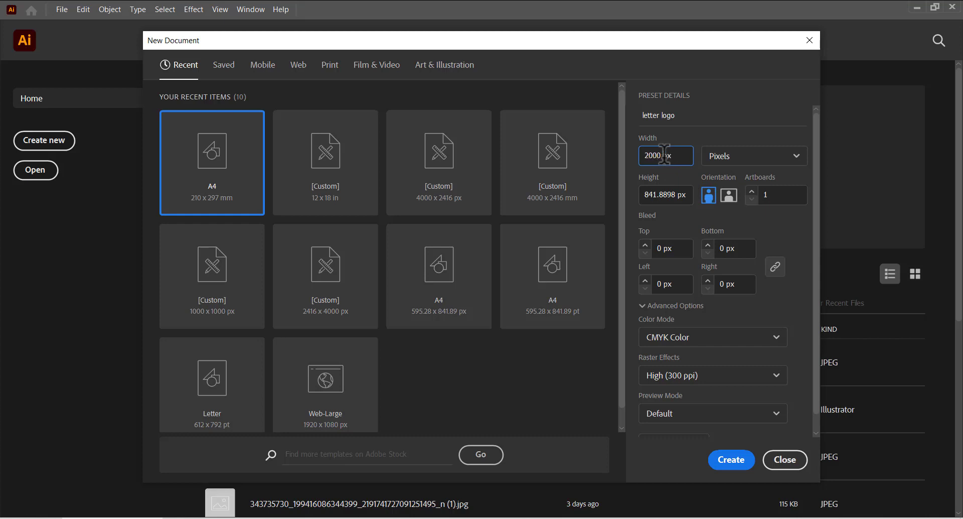
left_click(662, 194)
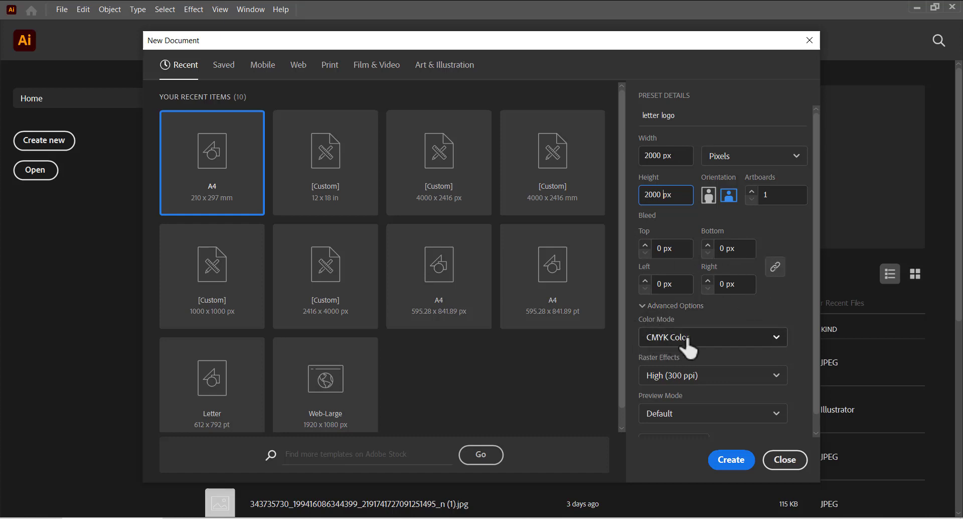
left_click(750, 337)
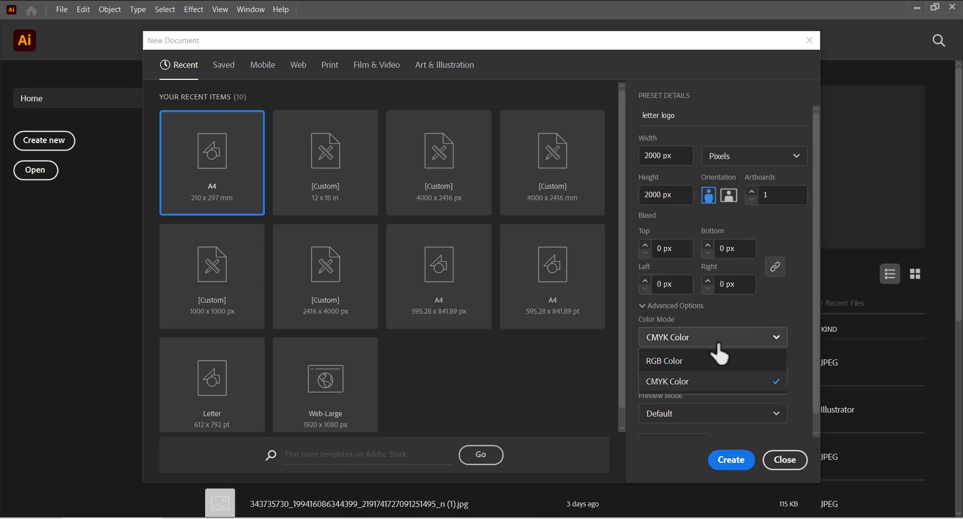
left_click(741, 312)
scroll(682, 373, "down", 1)
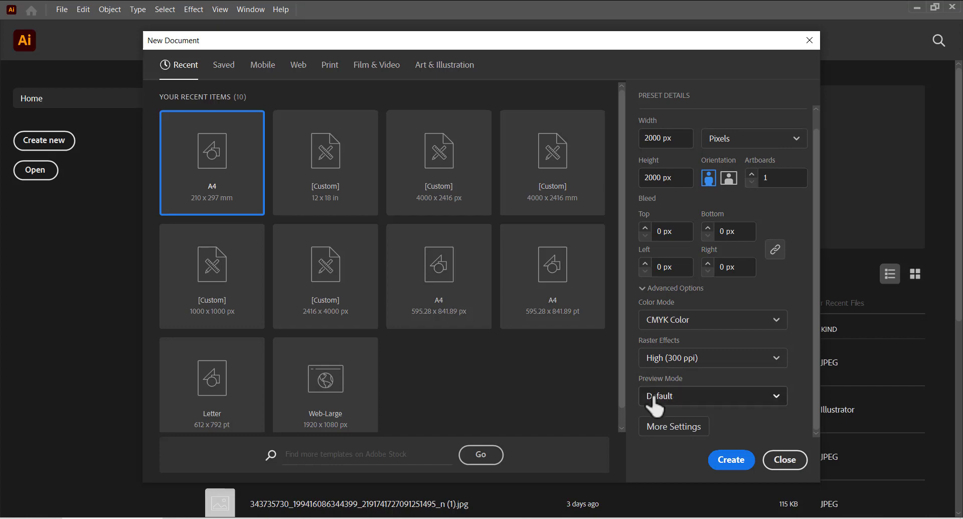
left_click(744, 459)
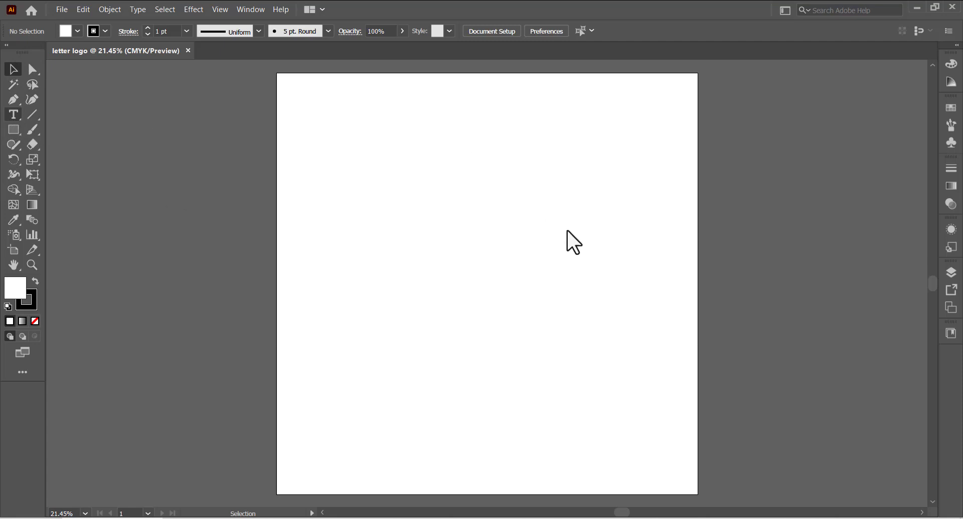
Type a letter M on the artboard and enlarge the text by its bounding box
left_click(17, 117)
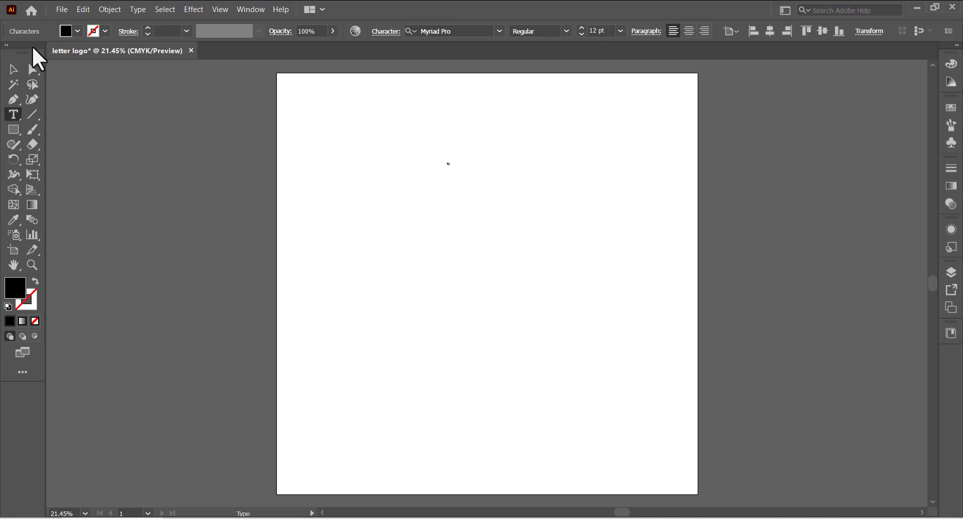
left_click(14, 69)
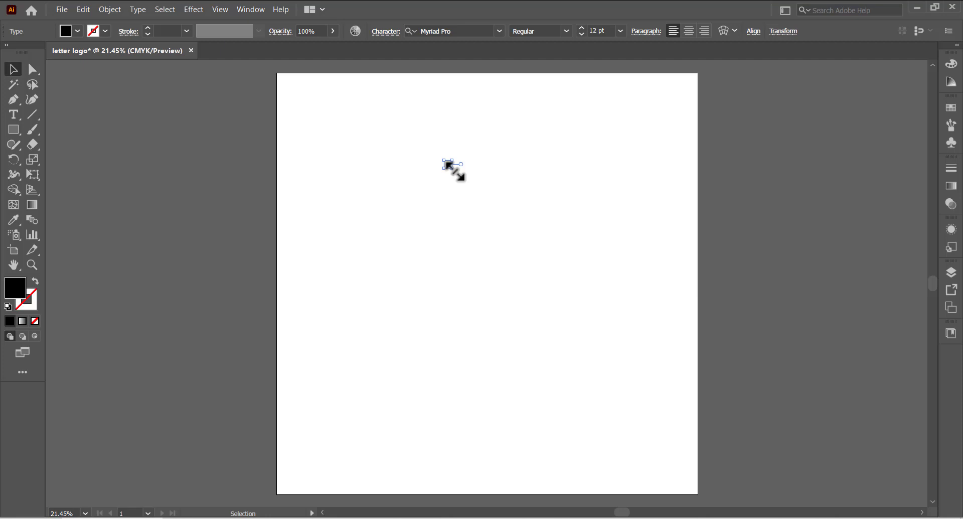
left_click_drag(454, 170, 823, 392)
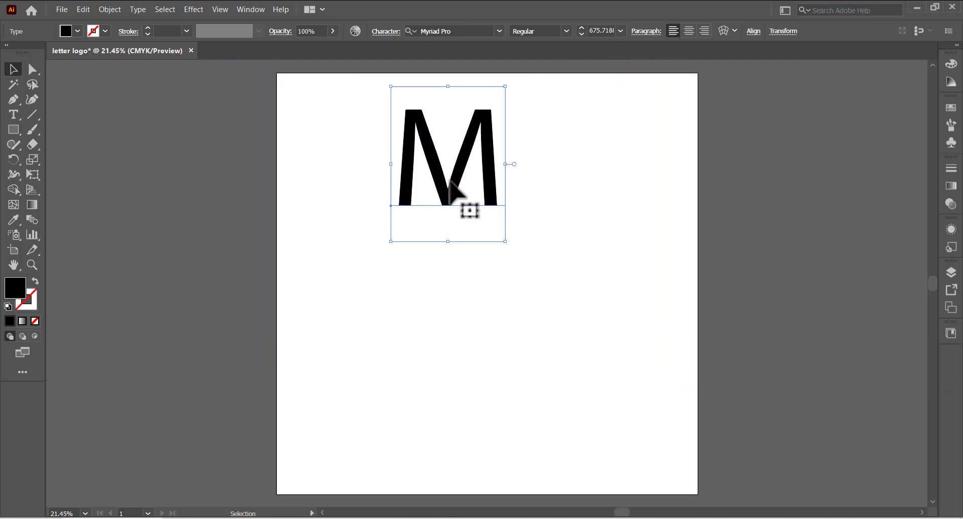
Move the M toward the artboard's centre and scale it up further
left_click_drag(469, 197, 493, 266)
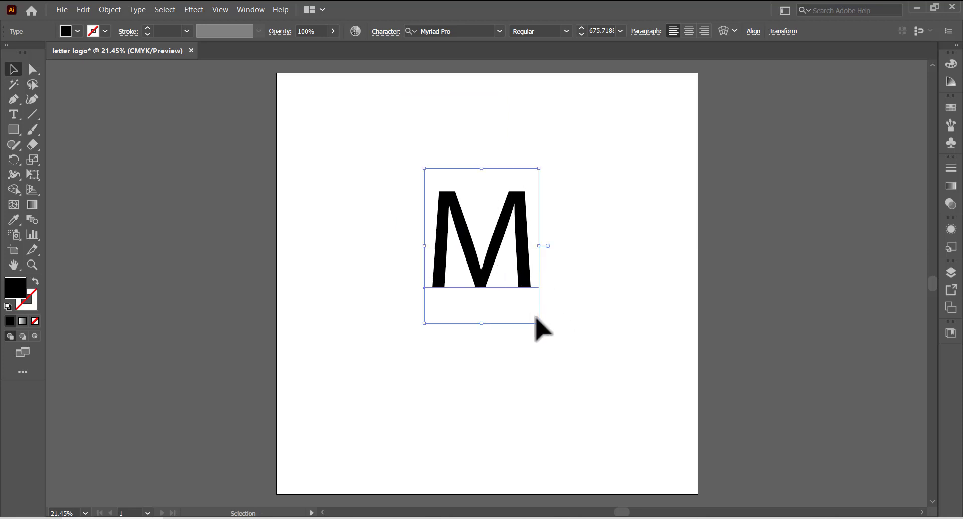
left_click_drag(541, 324, 704, 442)
left_click_drag(434, 317, 523, 264)
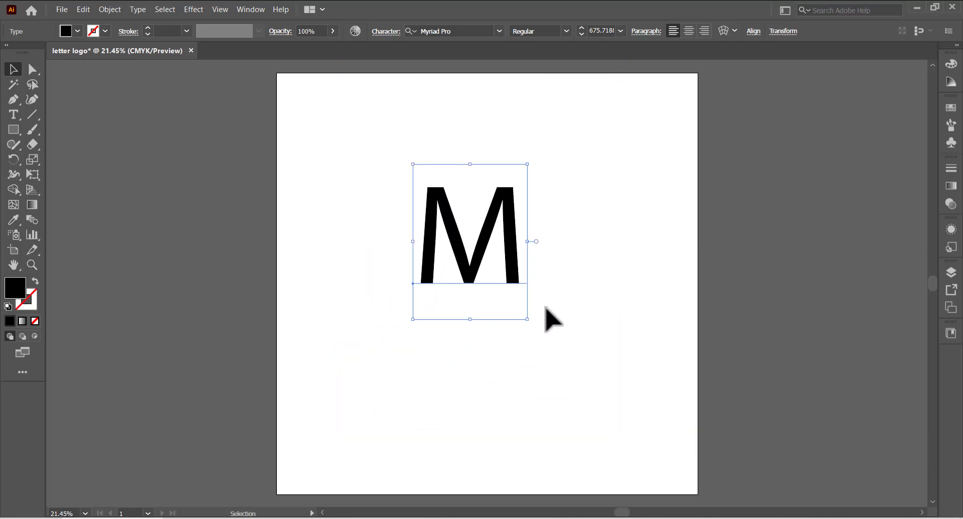
left_click_drag(538, 329, 591, 366)
scroll(492, 64, "right", 5)
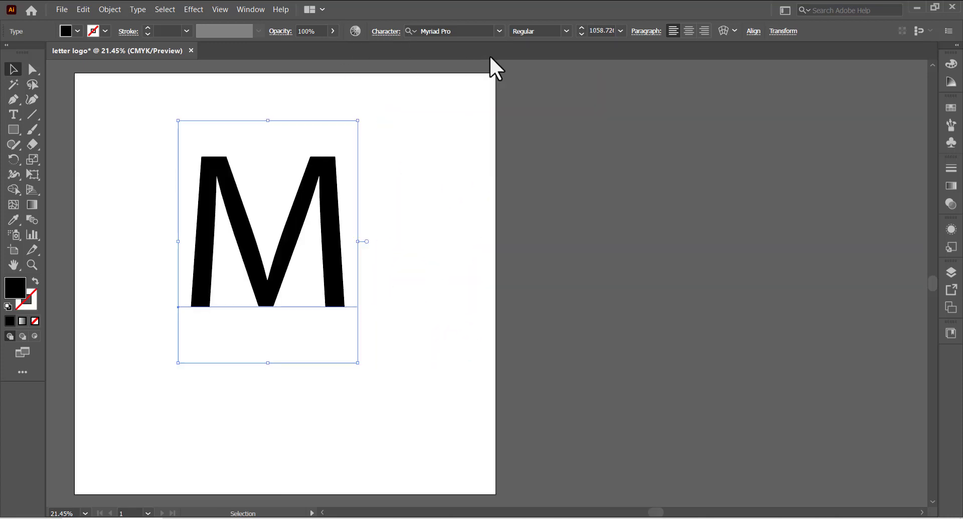
Set the letter's font to Cooper Black and enlarge it
left_click(499, 31)
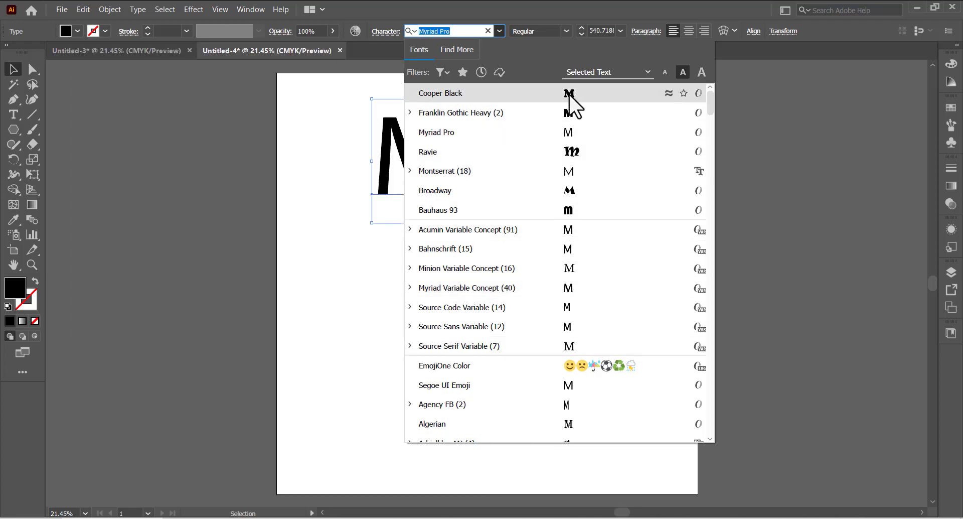
left_click(571, 96)
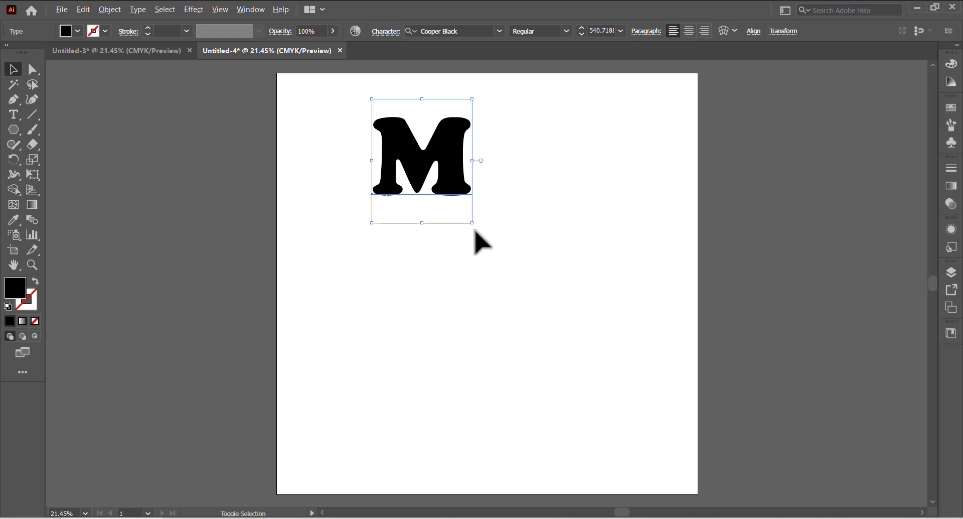
left_click_drag(472, 223, 515, 172)
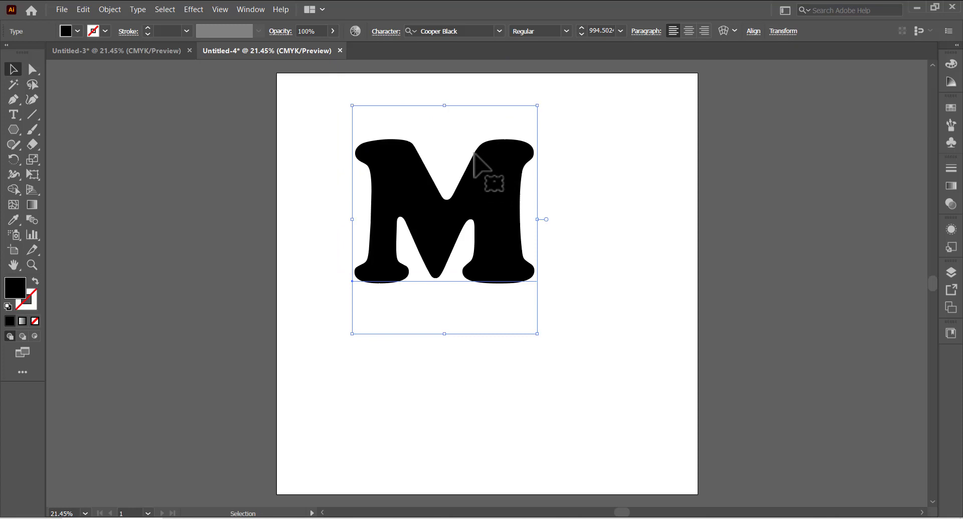
Convert the M to outlines and move it slightly upward
right_click(481, 157)
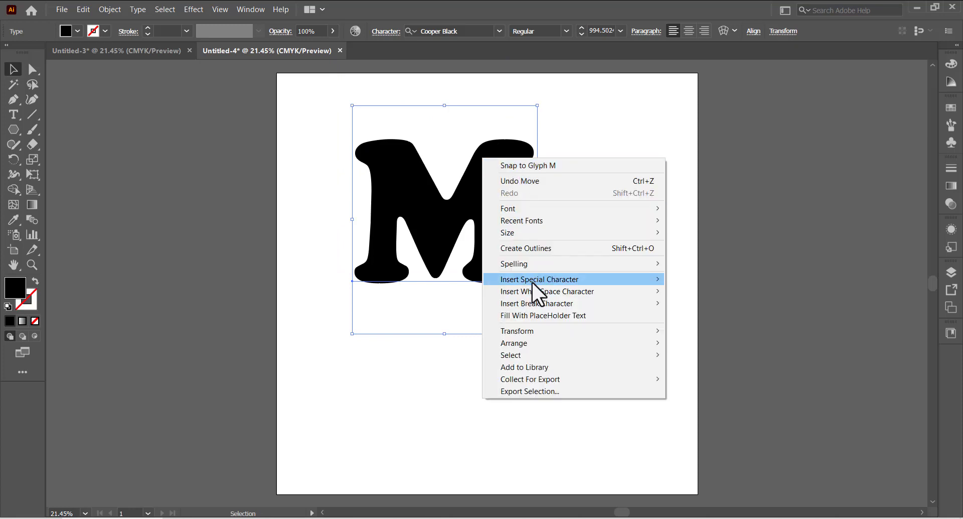
left_click(546, 249)
left_click_drag(494, 213, 495, 167)
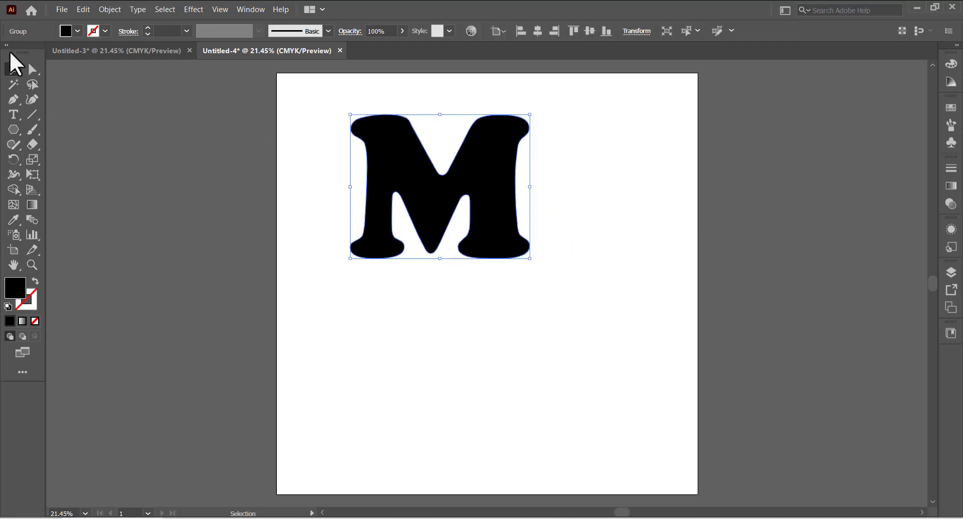
Draw a thin curved whisker shape with the Pen tool over the M's upper-left side
left_click(52, 112)
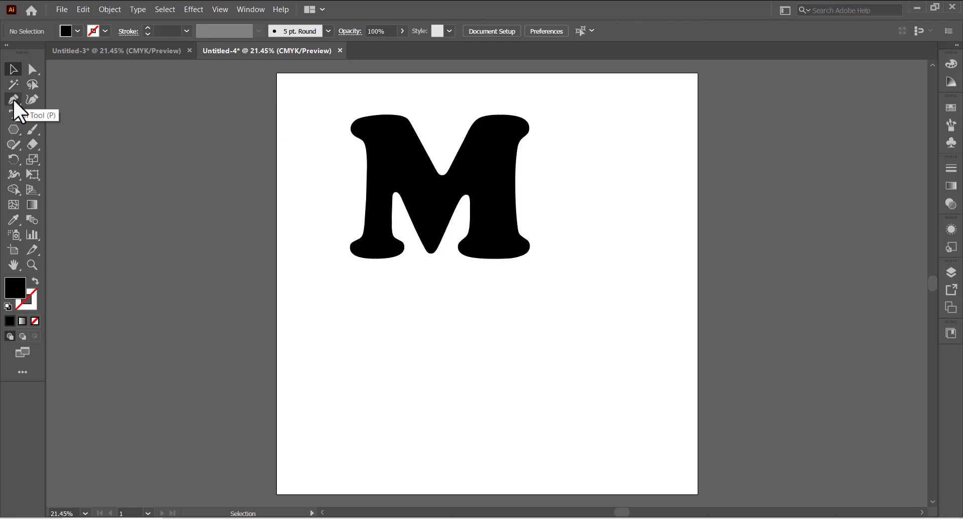
left_click(14, 99)
left_click_drag(310, 168, 274, 135)
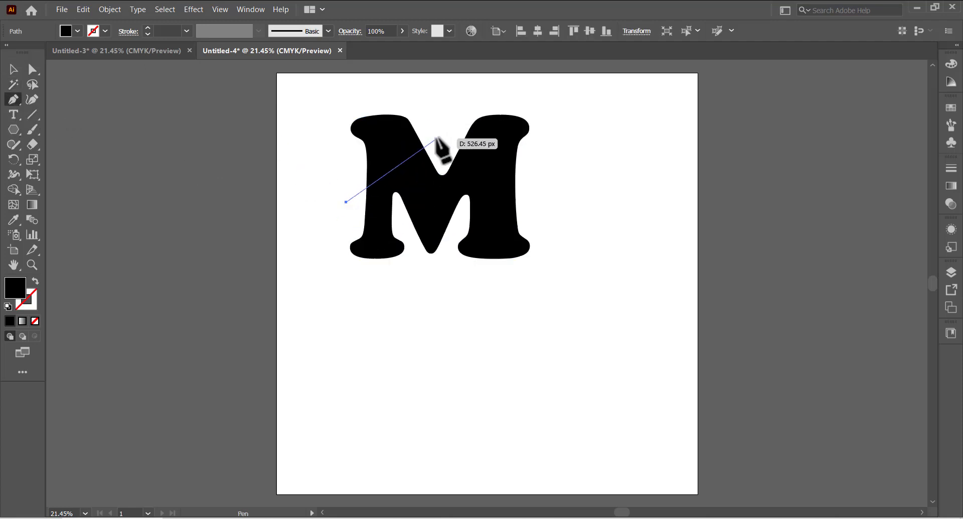
left_click_drag(435, 143, 513, 146)
left_click(434, 143)
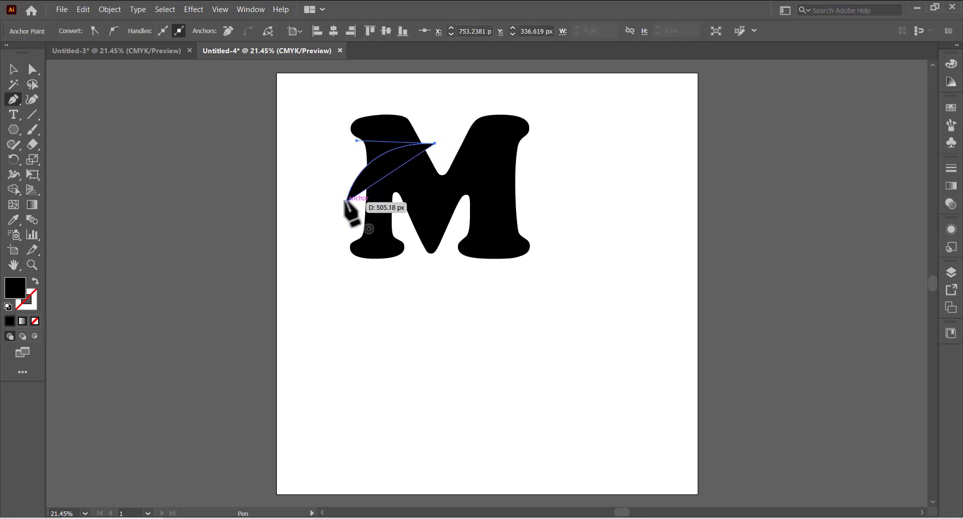
left_click_drag(346, 202, 320, 259)
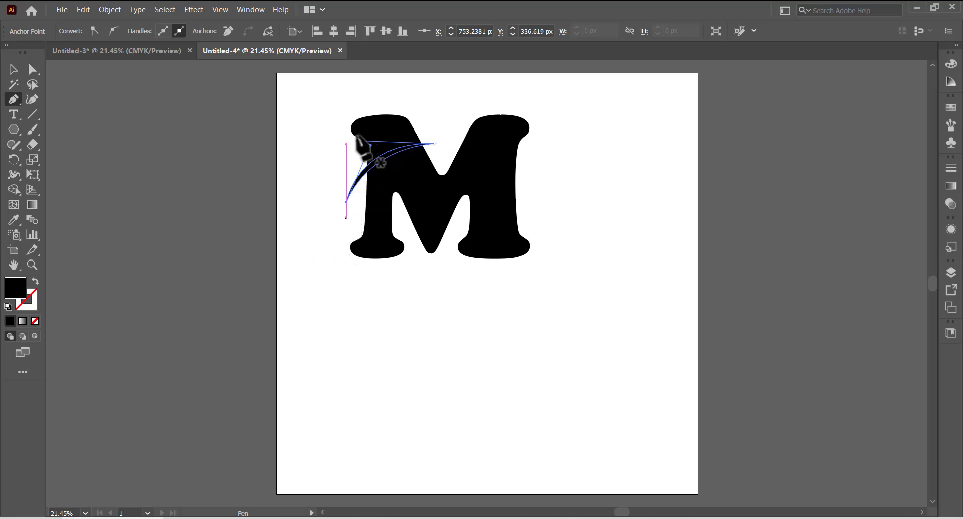
left_click(13, 69)
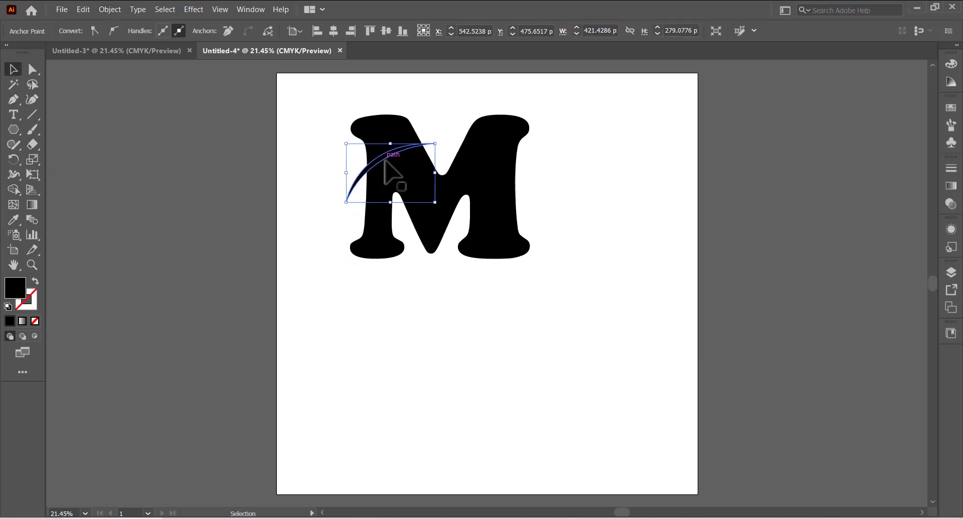
Duplicate the whisker twice so three curved whiskers stack on the M's upper-left
mouse_move(382, 155)
left_mouse_down()
mouse_move(387, 137)
mouse_move(391, 147)
left_mouse_up()
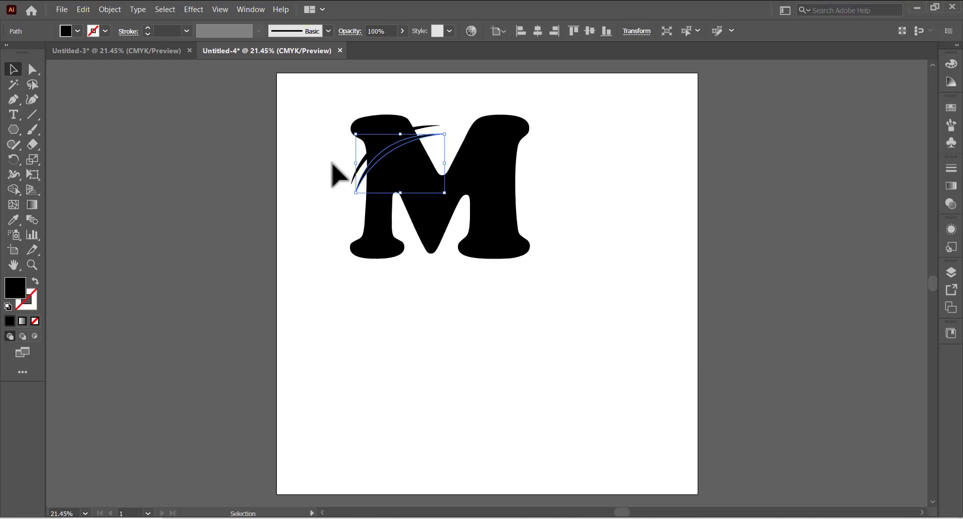
left_click(337, 172)
left_click(362, 181, "shift")
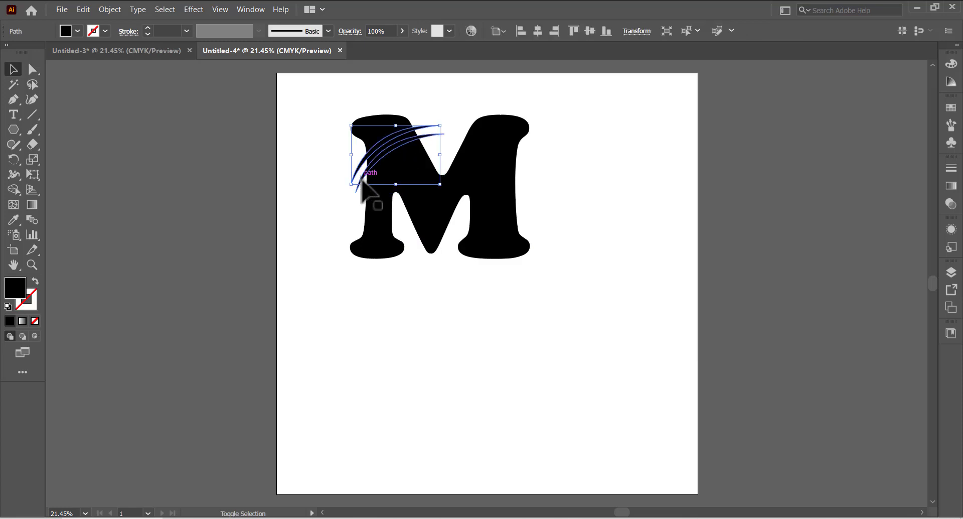
left_click(361, 182, "shift")
left_click(360, 189)
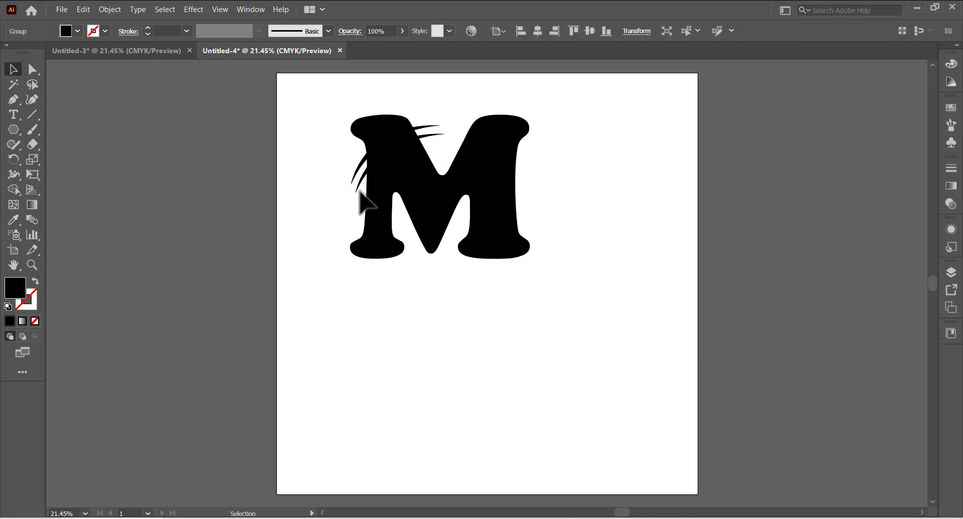
Select the three whiskers and group them
left_click_drag(341, 174, 360, 191)
right_click(368, 156)
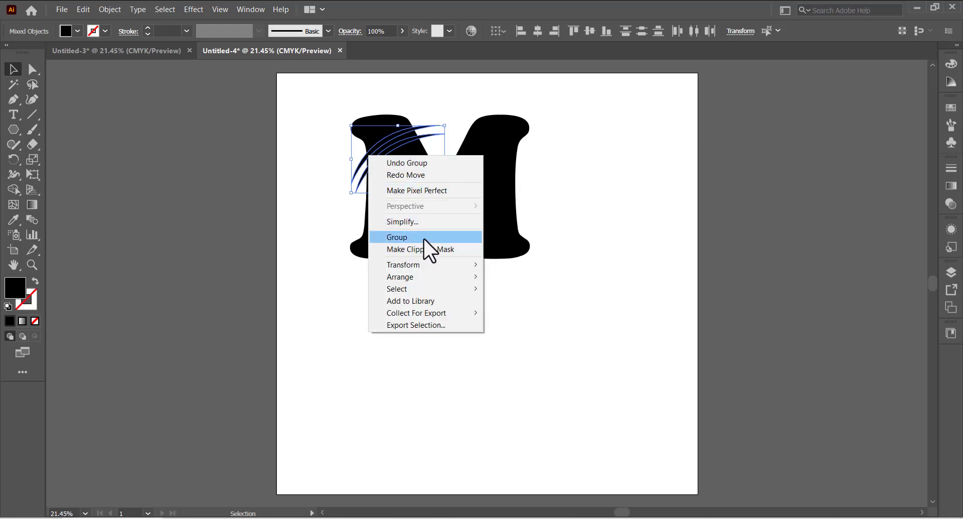
left_click(427, 237)
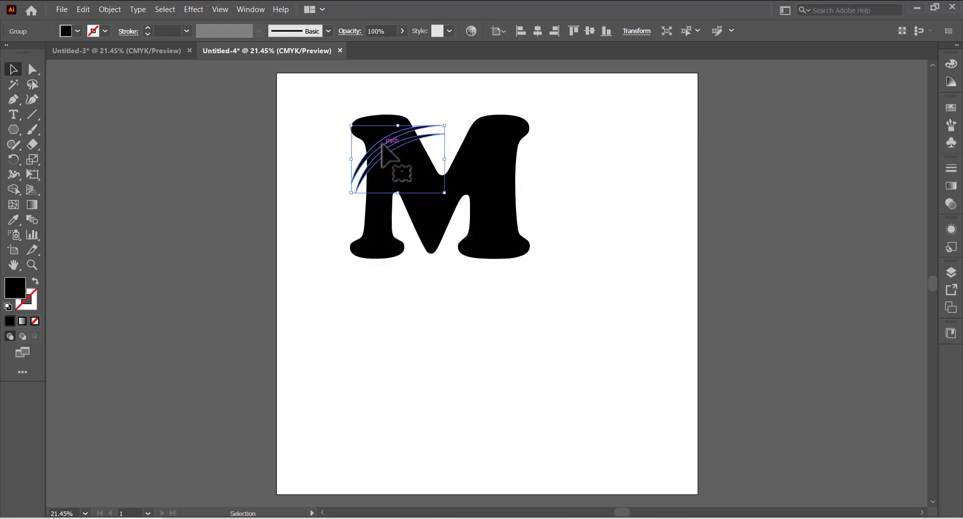
Copy the whisker group, reflect the copy about the vertical axis, and place it on the M's upper-right
left_click_drag(381, 144, 554, 160)
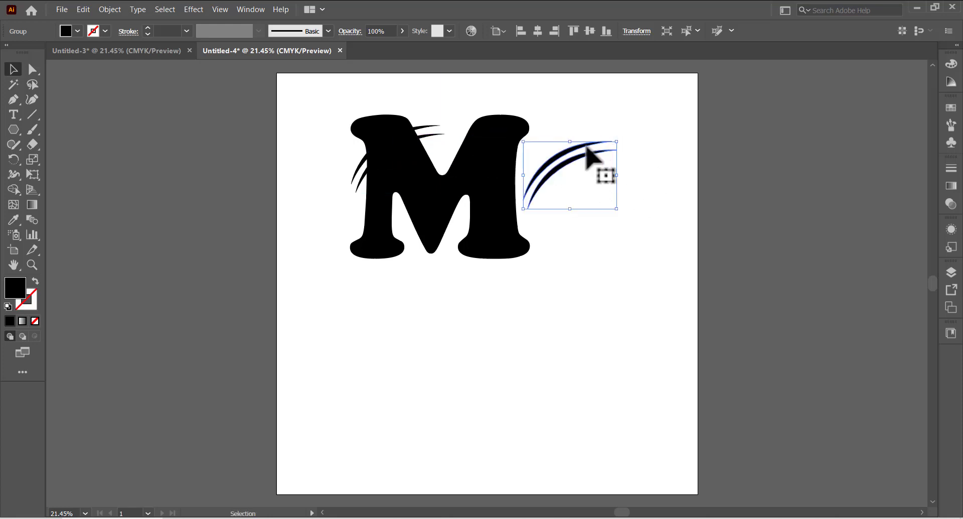
right_click(576, 151)
mouse_move(644, 273)
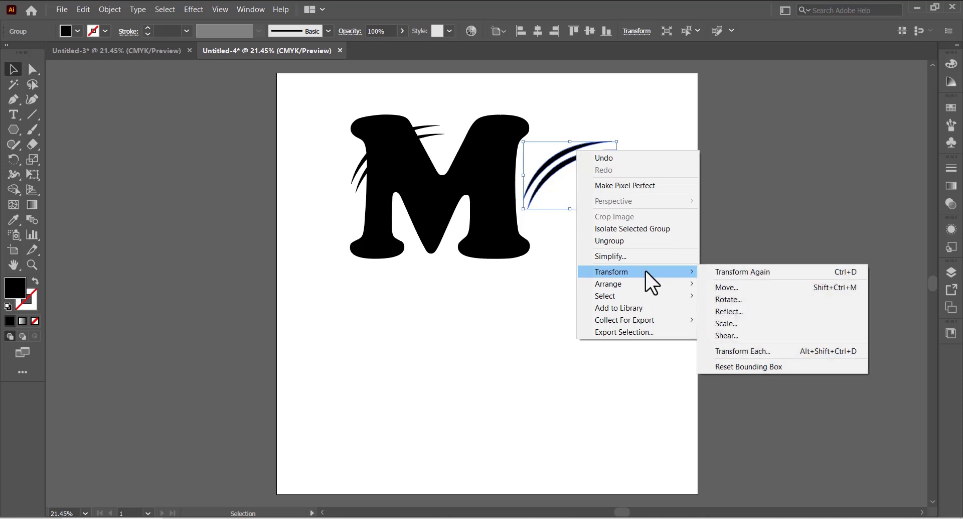
left_click(743, 312)
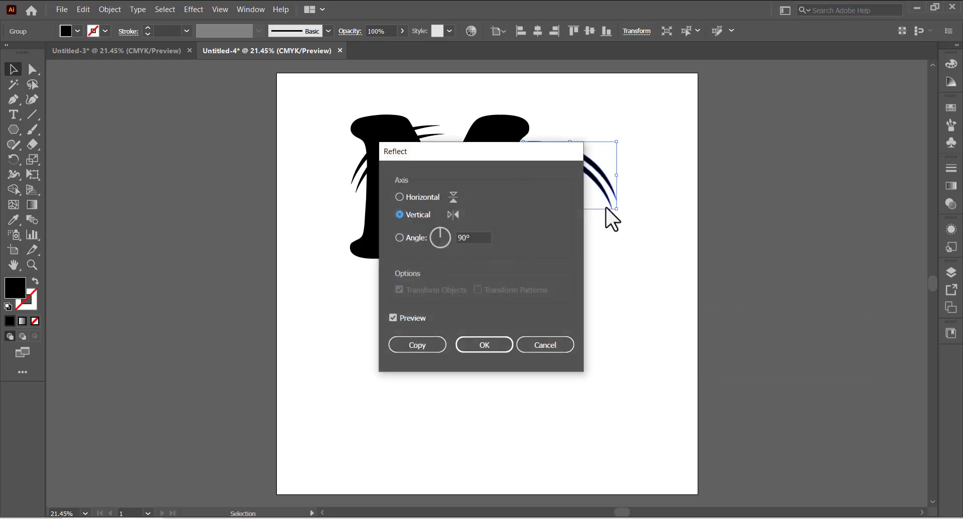
left_click(504, 344)
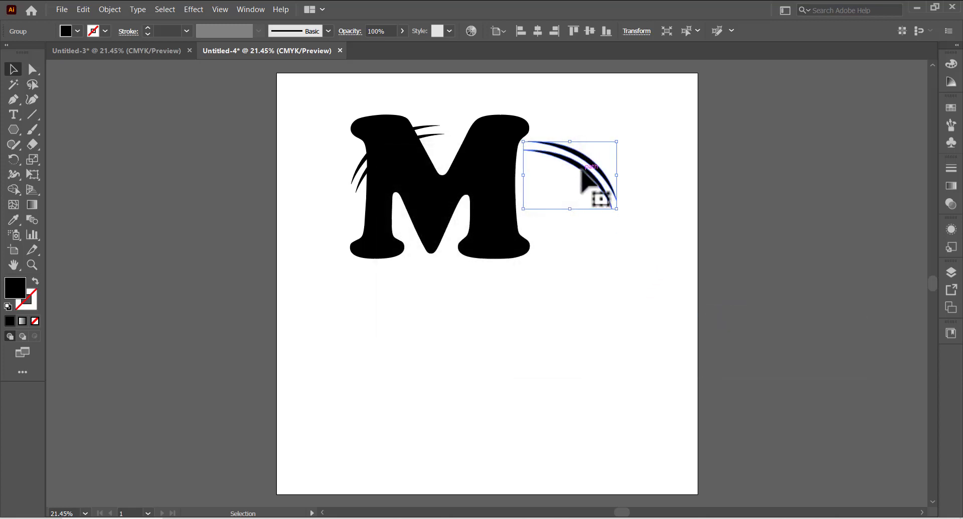
left_click_drag(596, 195, 503, 156)
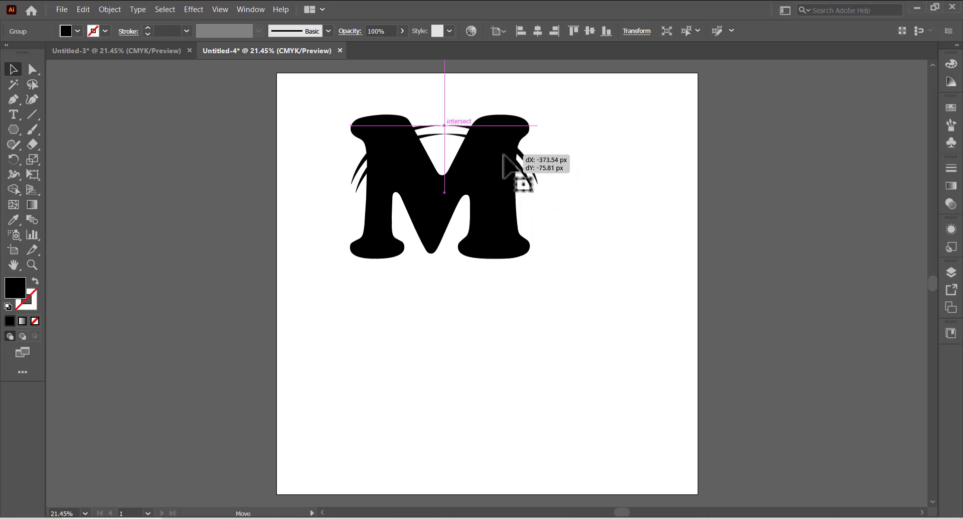
left_click_drag(503, 156, 503, 156)
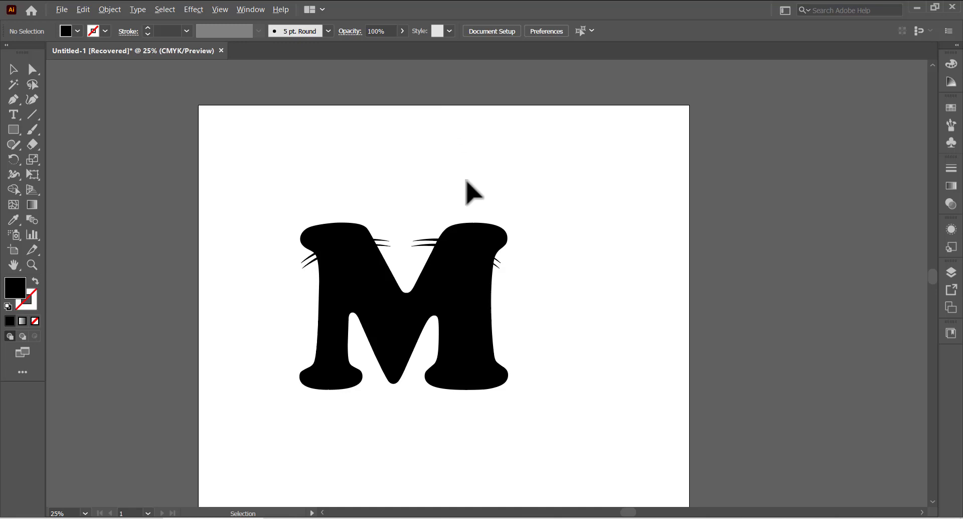
Try to combine the whiskers with the M using the Shape Builder tool
key("ctrl+plus")
key("ctrl+plus")
scroll(448, 266, "down", 1)
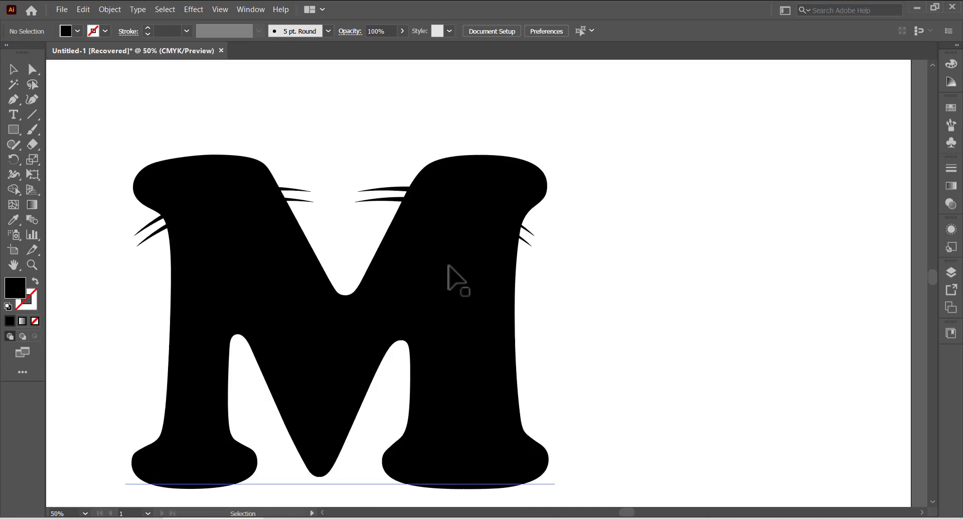
left_click(457, 278)
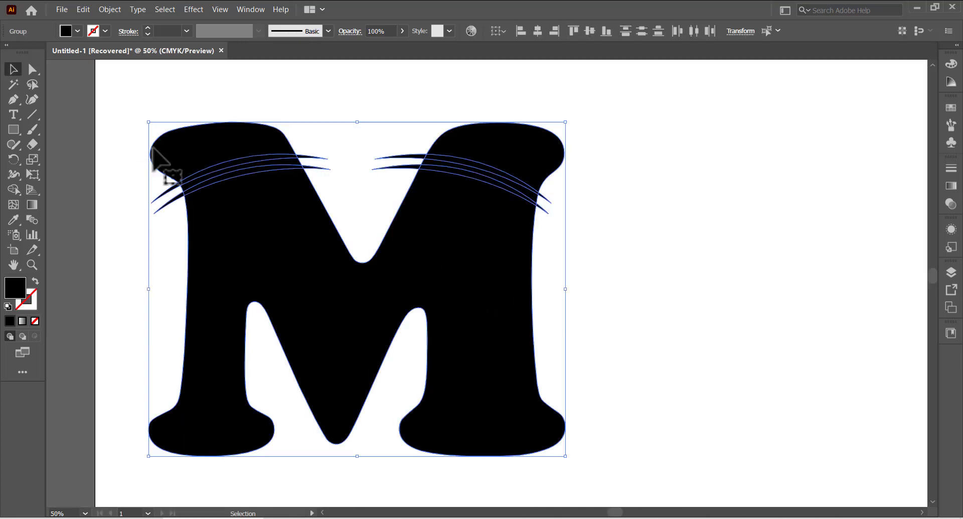
left_click(14, 189)
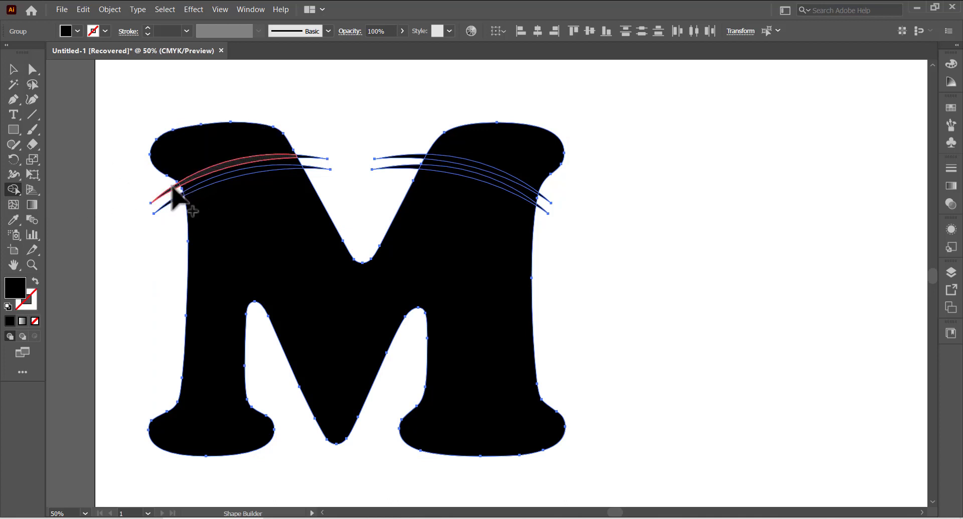
mouse_move(172, 187)
left_mouse_down()
mouse_move(252, 159)
mouse_move(316, 157)
left_mouse_up()
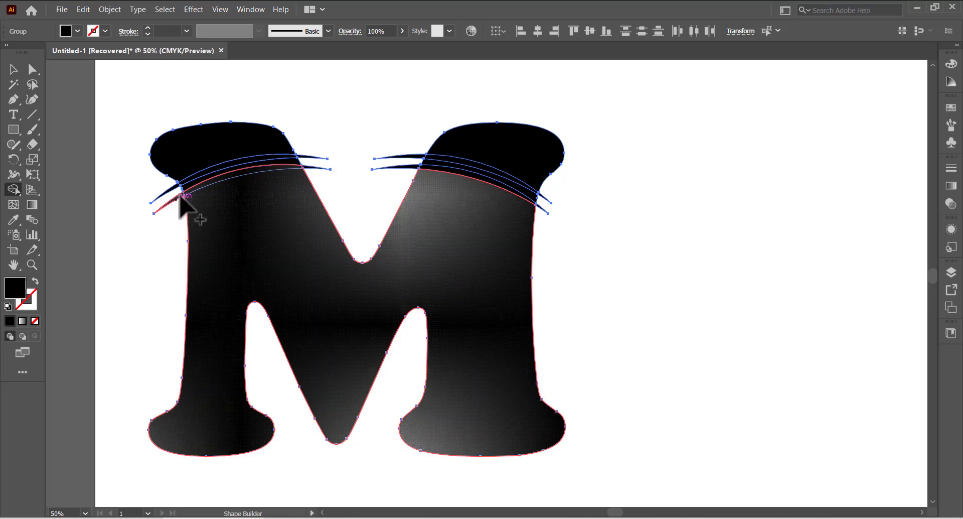
left_click(180, 198)
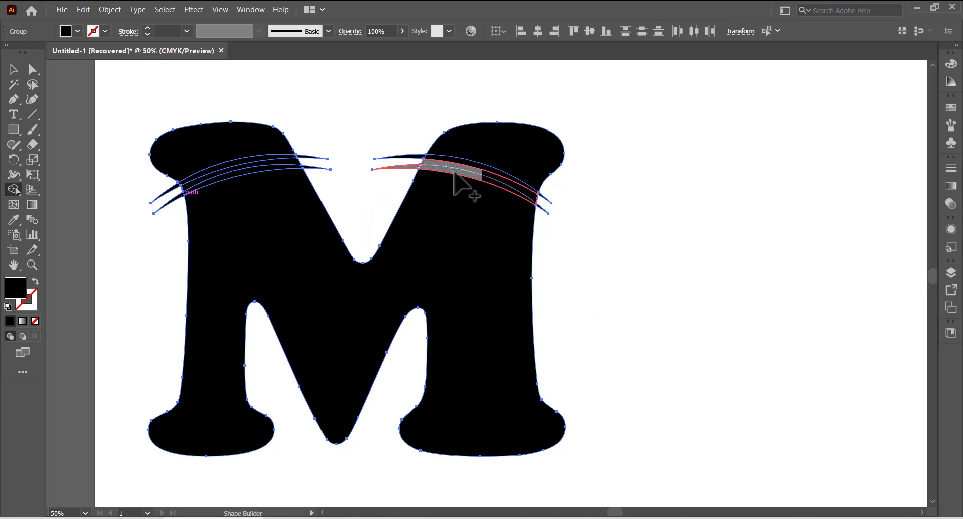
left_click(476, 176)
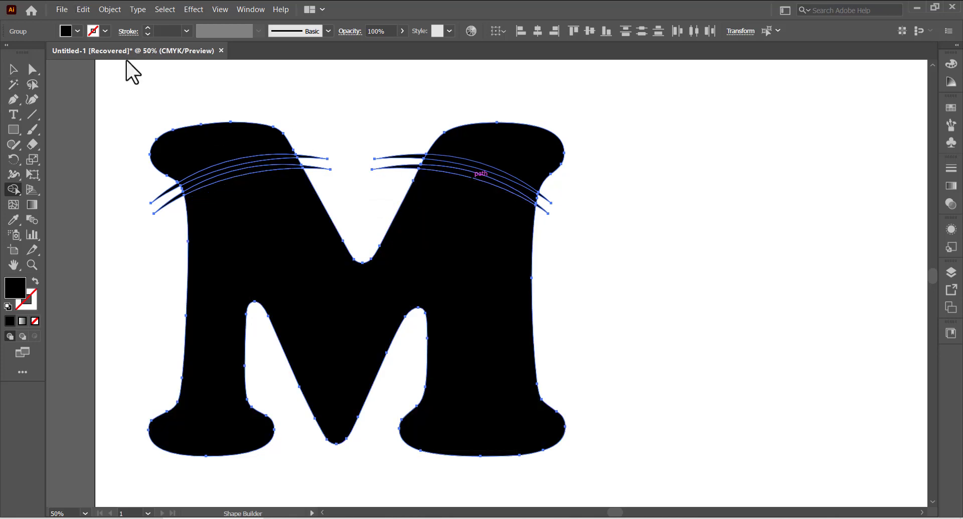
left_click(543, 201)
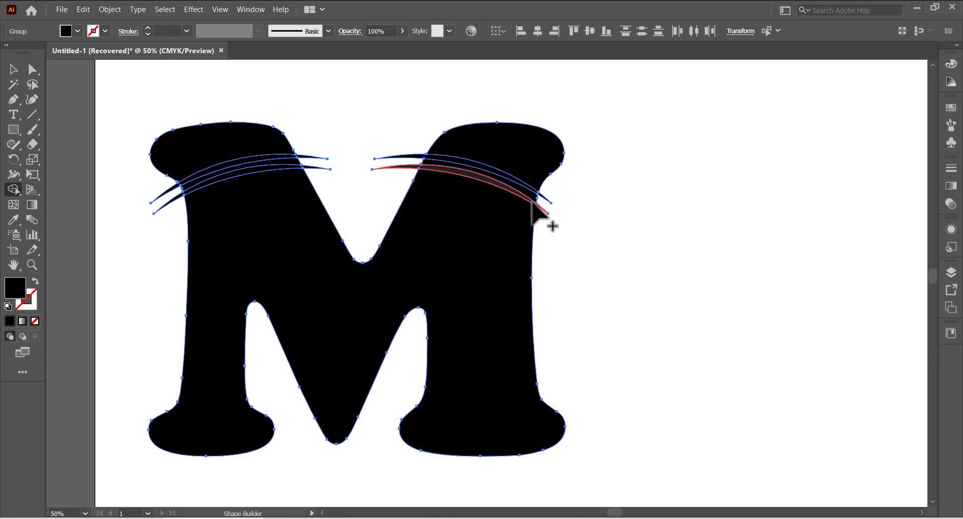
left_click(547, 215)
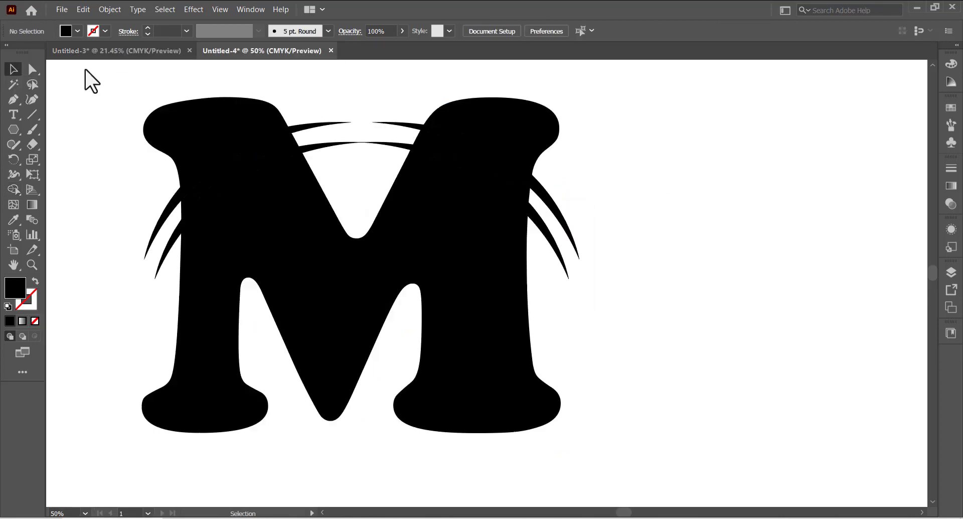
Select the M and its whiskers, then use Shape Builder to cut the left whiskers out of the M as white stripes
left_click_drag(84, 68, 615, 435)
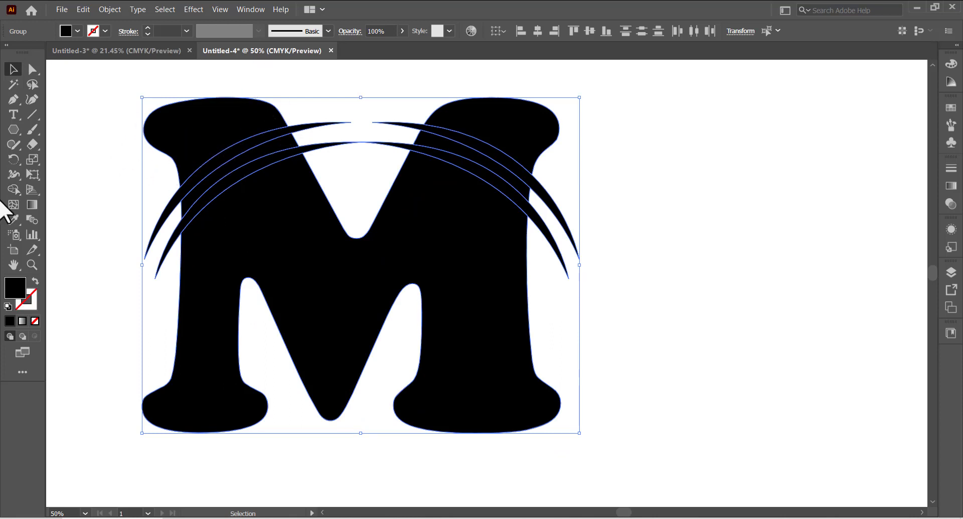
left_click(11, 189)
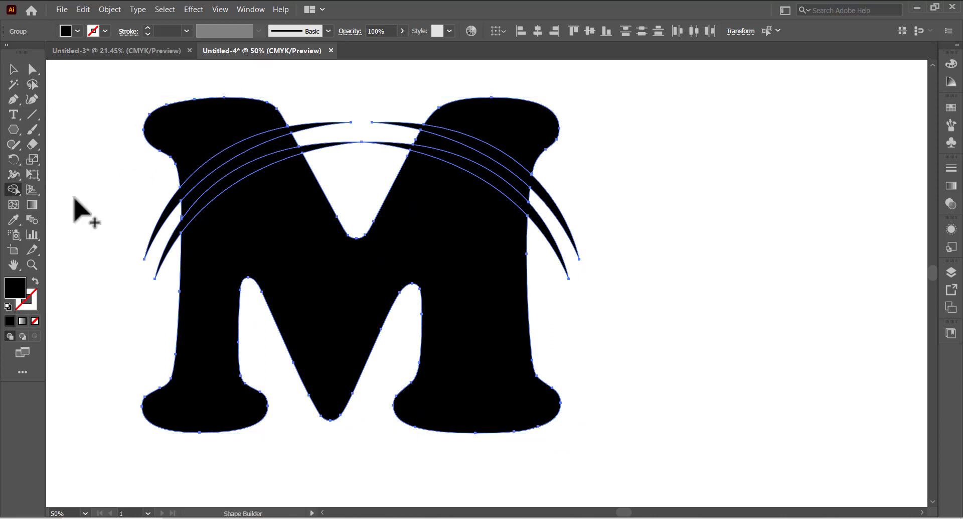
left_click(168, 211, "alt")
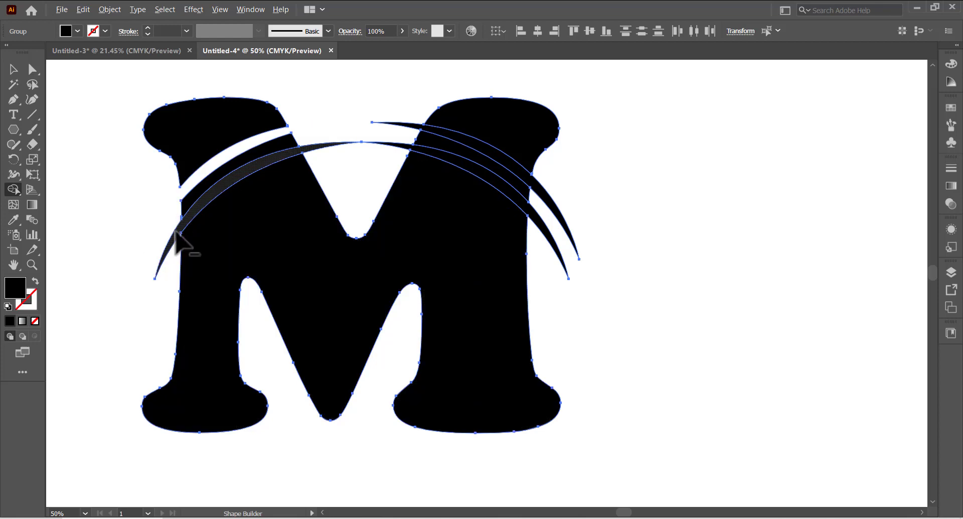
left_click(198, 202, "alt")
Cut the right whiskers out of the M's upper-right arm the same way and deselect
left_click(383, 144, "alt")
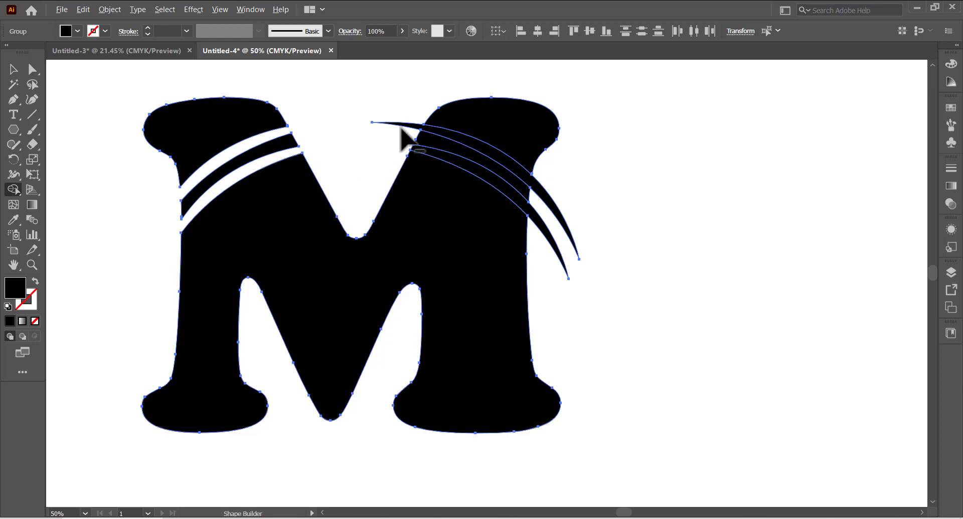
left_click(469, 166, "alt")
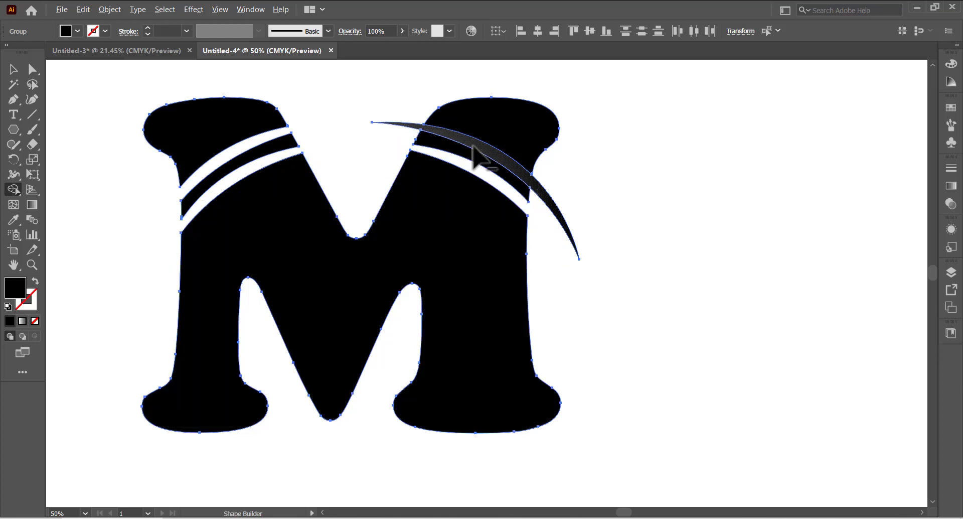
left_click(468, 146, "alt")
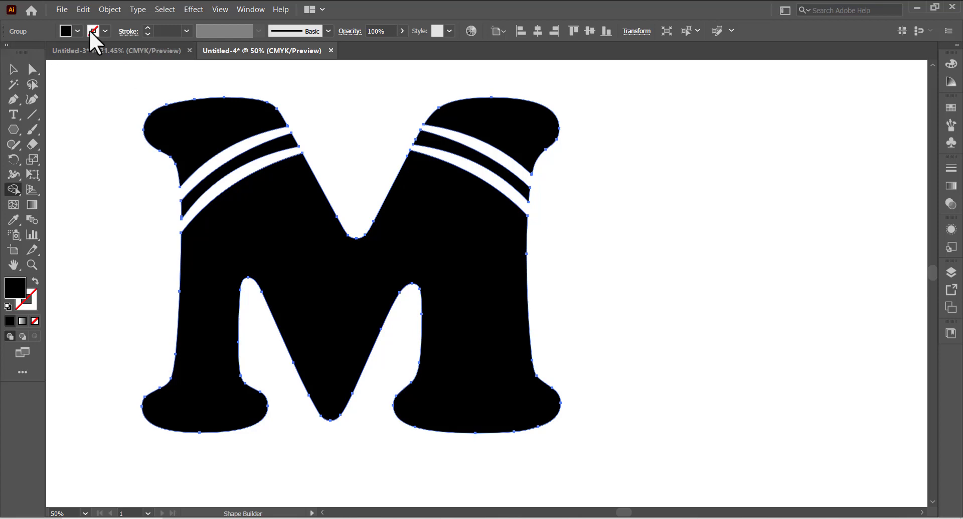
left_click(13, 71)
left_click(118, 115)
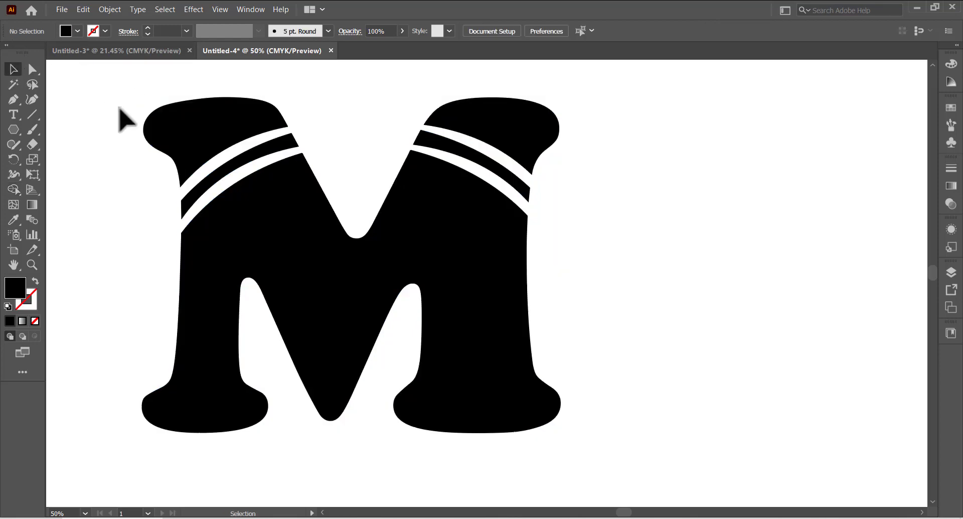
Duplicate the M three times, arranging the four copies in a two-by-two grid
scroll(311, 217, "down", 1, "alt")
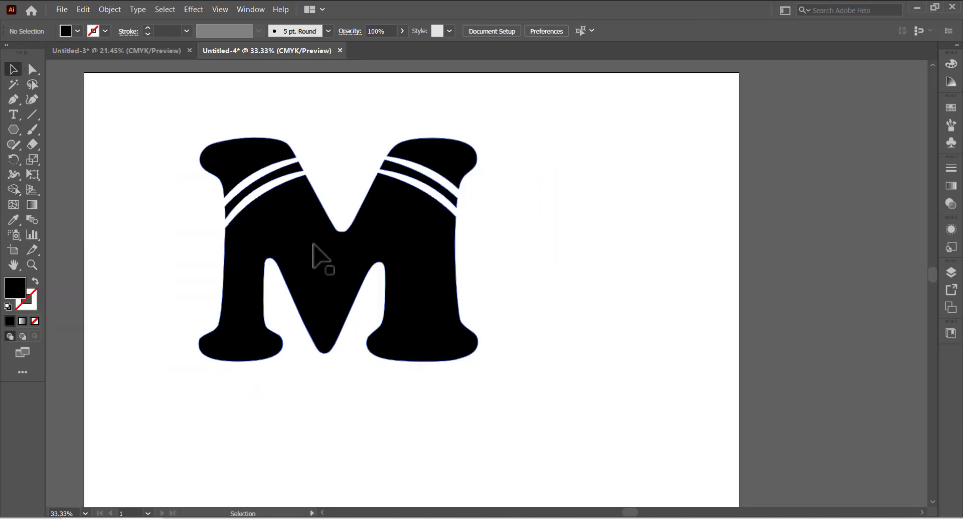
left_click_drag(316, 247, 605, 239)
left_click_drag(398, 263, 292, 227)
left_click_drag(507, 213, 153, 408)
scroll(445, 232, "down", 2)
left_click_drag(524, 267, 532, 459)
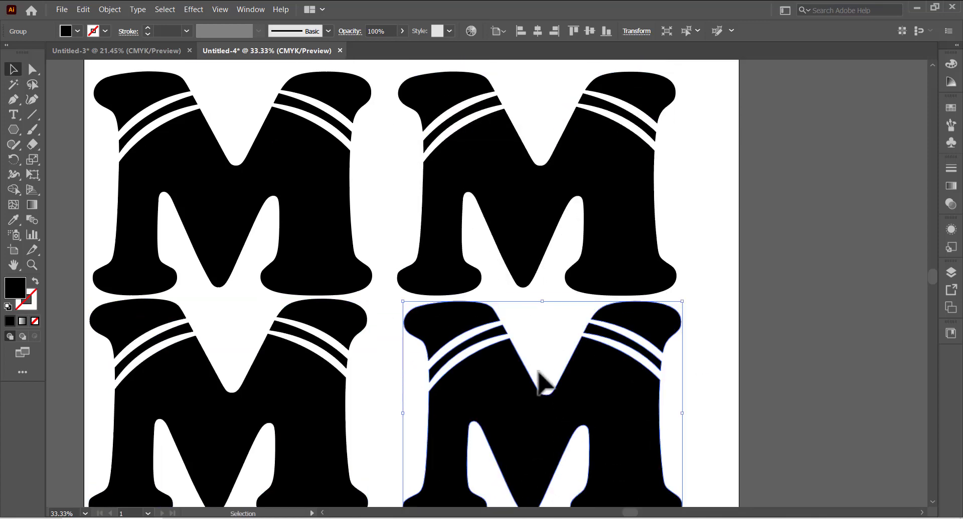
key("ctrl+minus")
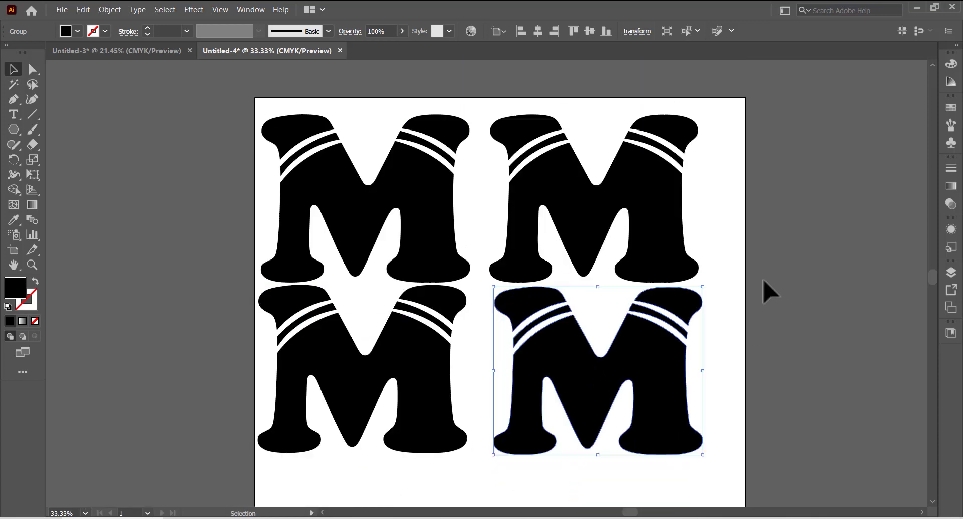
scroll(746, 269, "up", 1)
scroll(743, 268, "down", 3)
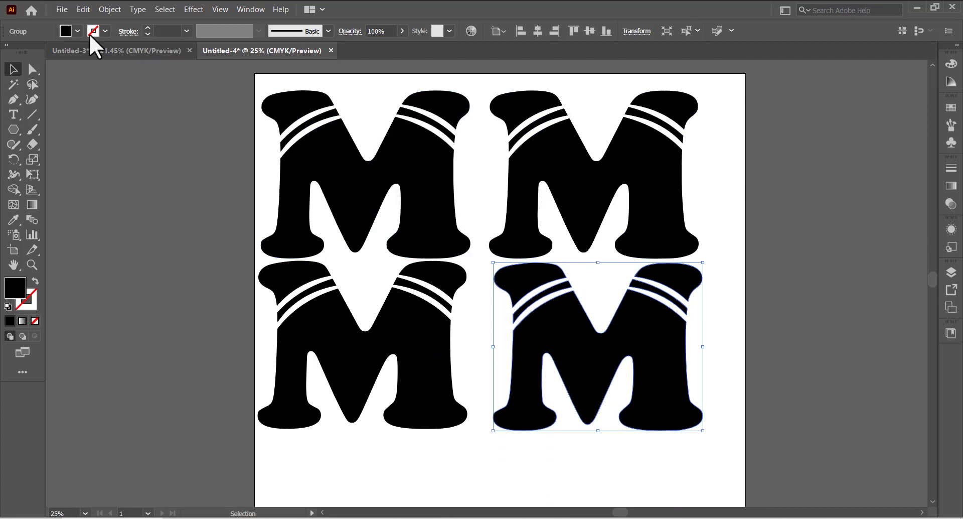
Fill the top-left M with a teal swatch
left_click(323, 166)
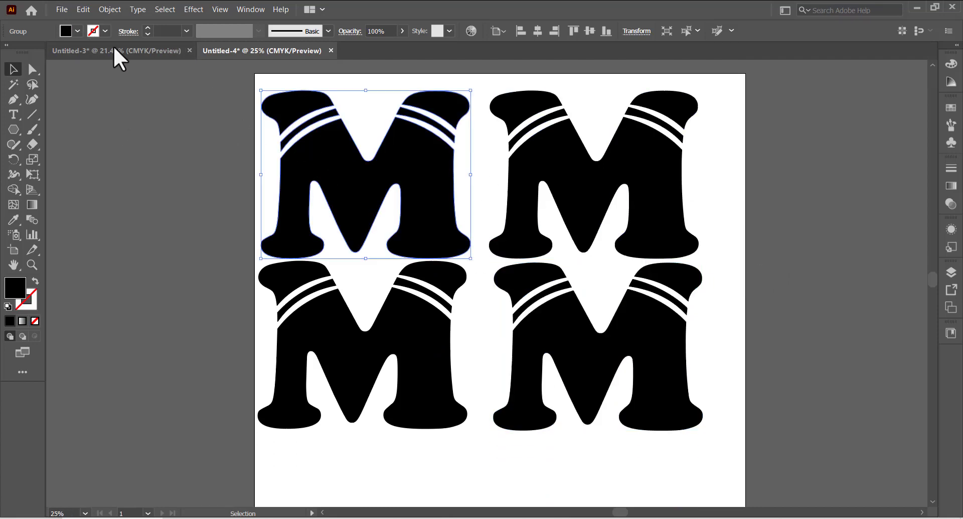
left_click(78, 30)
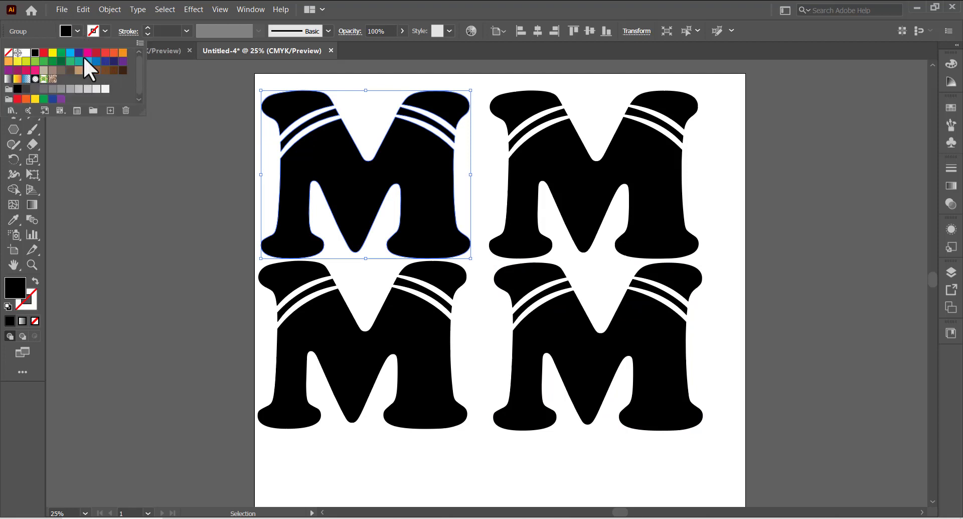
left_click(87, 52)
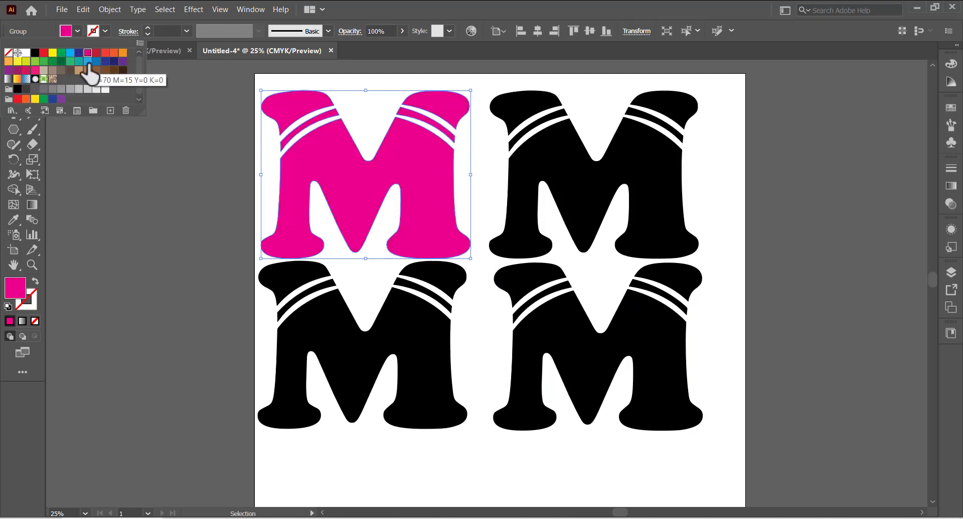
left_click(78, 61)
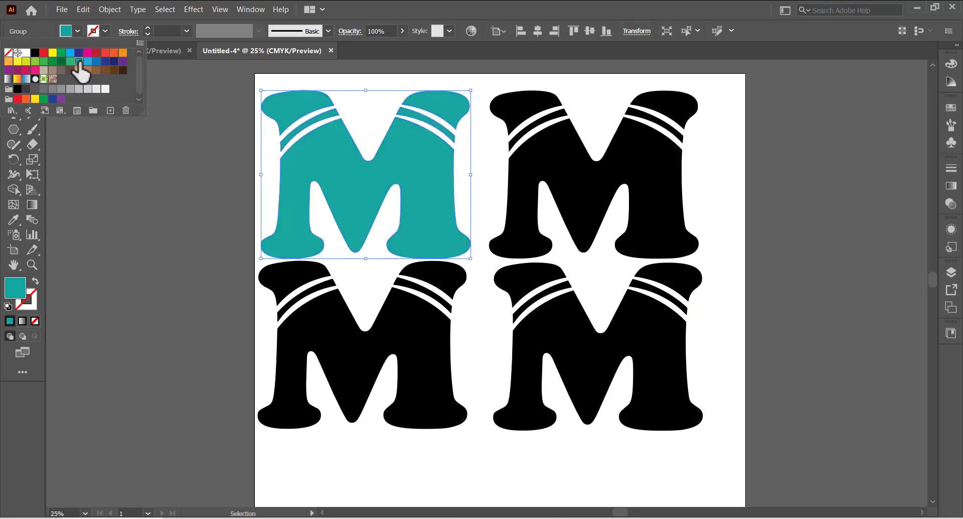
Fill the top-right M with a light blue swatch
left_click(548, 159)
left_click(550, 153)
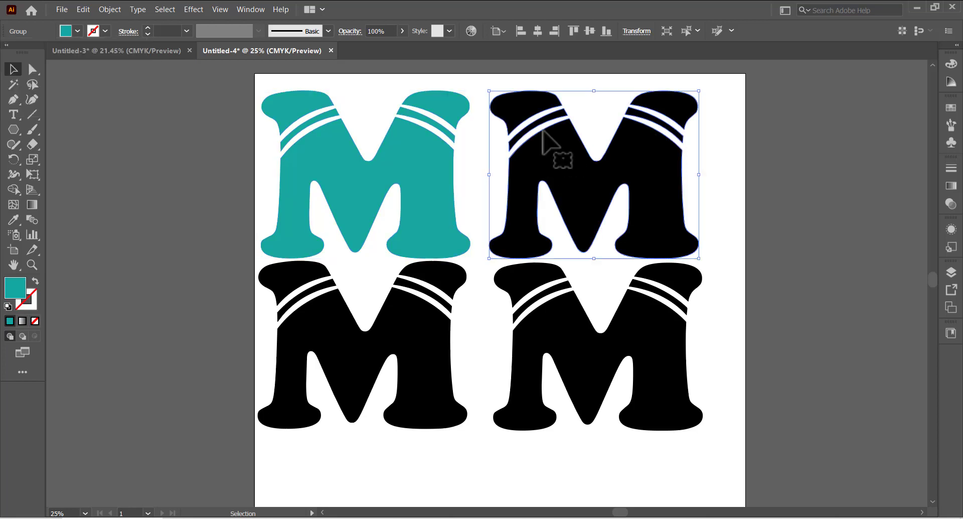
left_click(77, 30)
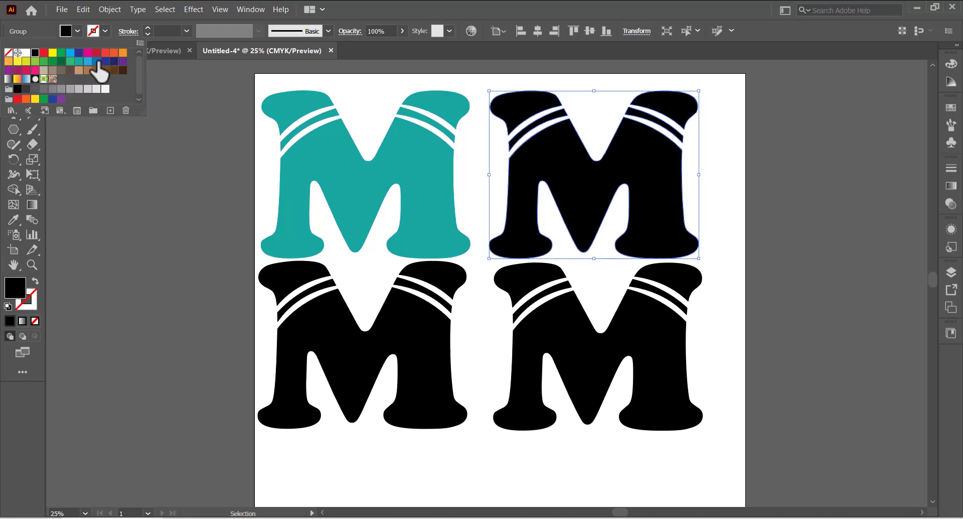
left_click(79, 62)
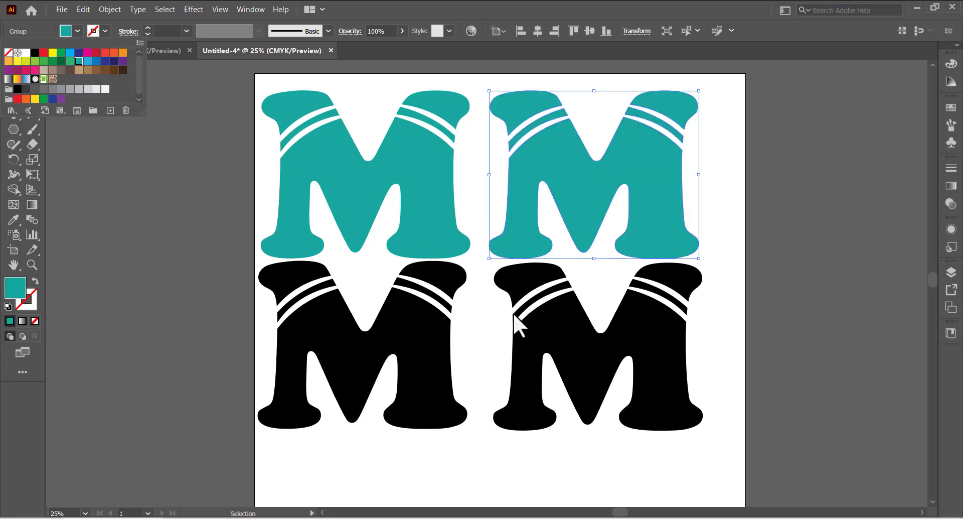
left_click(88, 62)
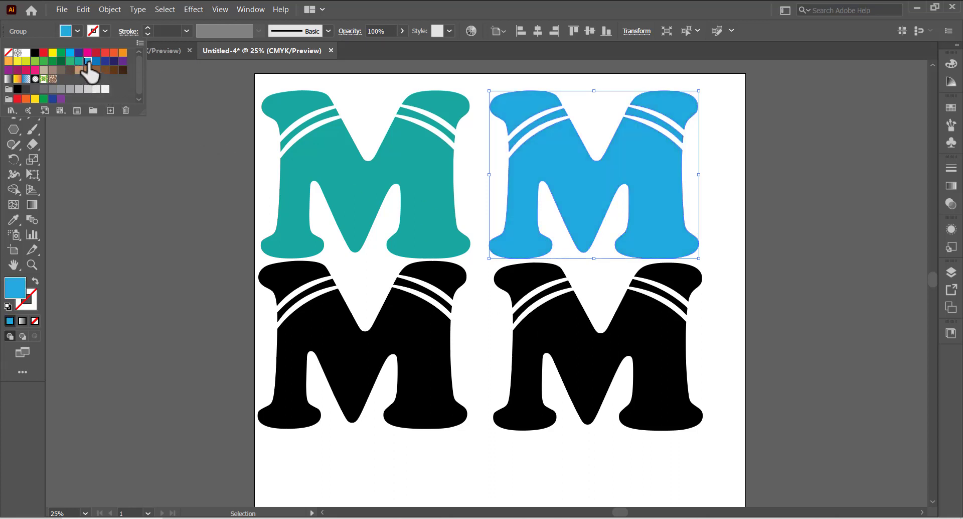
Fill the bottom-left M with a dark navy blue swatch
left_click(336, 381)
left_click(335, 389)
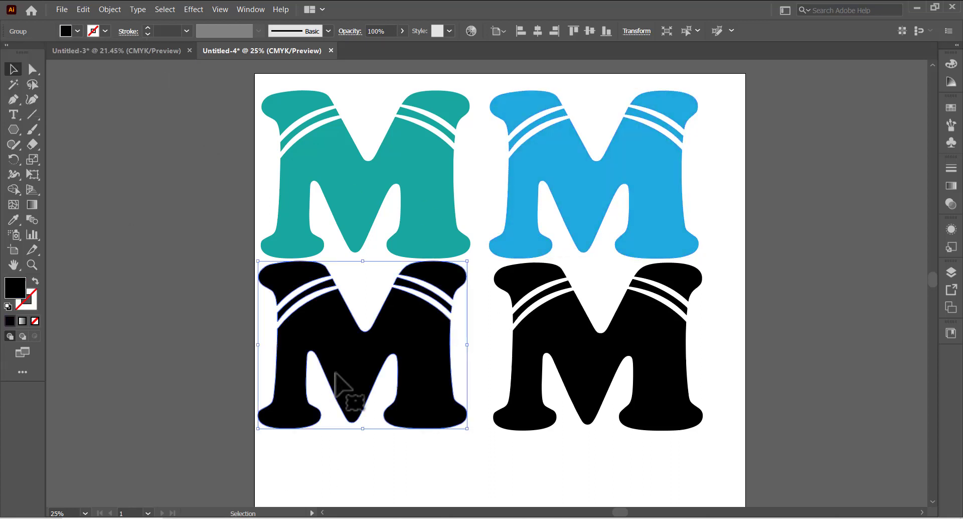
left_click(78, 31)
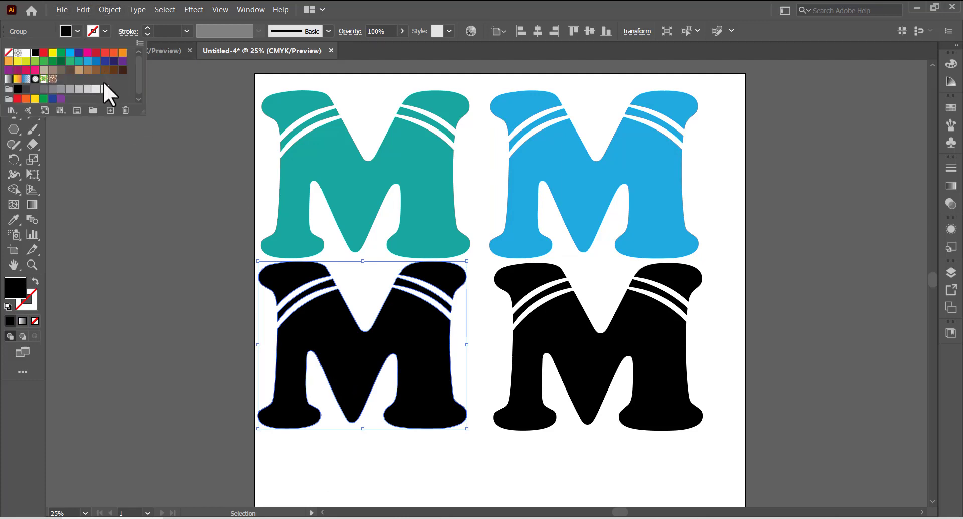
left_click(106, 61)
left_click(186, 216)
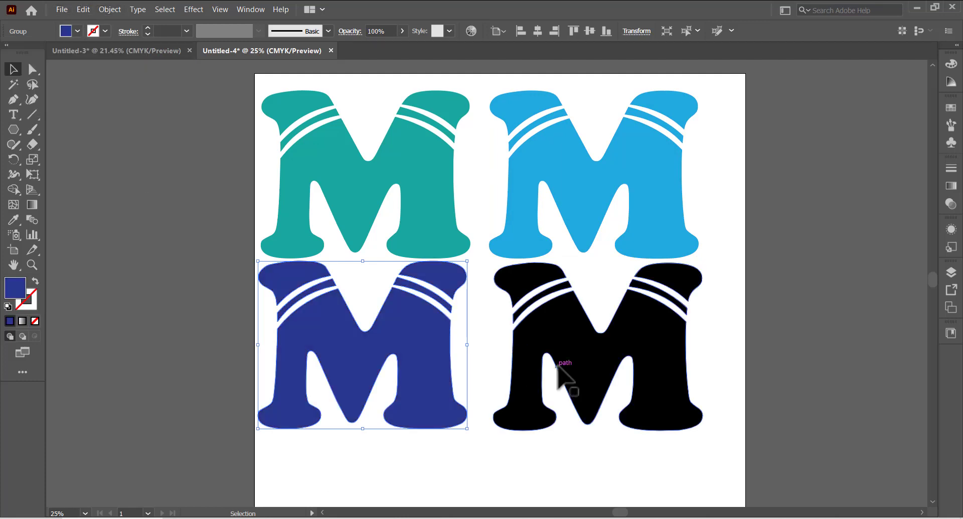
Fill the bottom-right M with a brown swatch
left_click(570, 369)
left_click(78, 31)
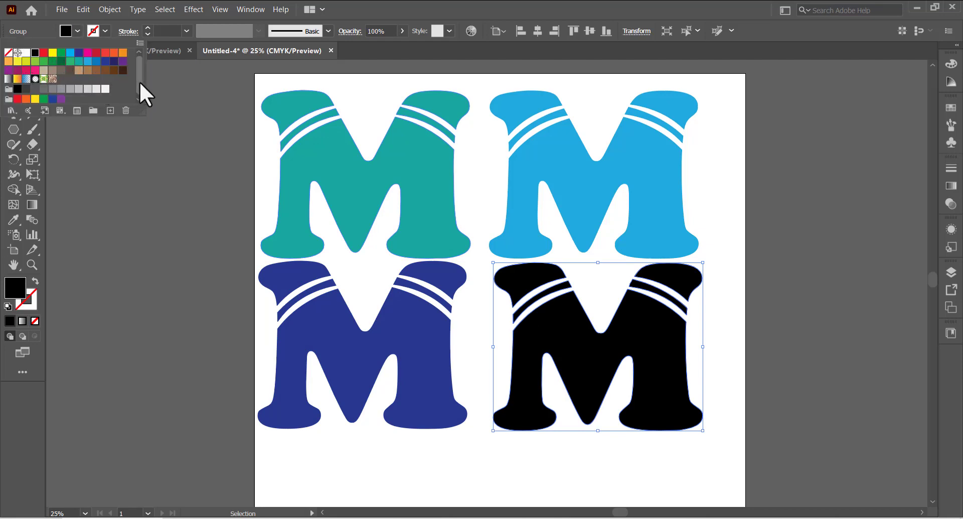
left_click(123, 70)
Move the teal, navy and brown M's off the artboard and centre the light blue M on it
key("ctrl+a")
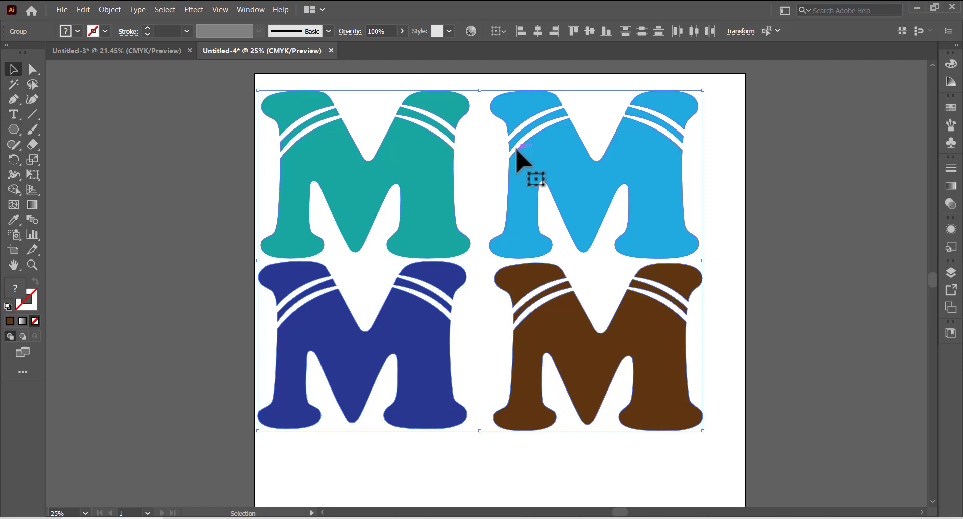
left_click_drag(566, 185, 577, 188)
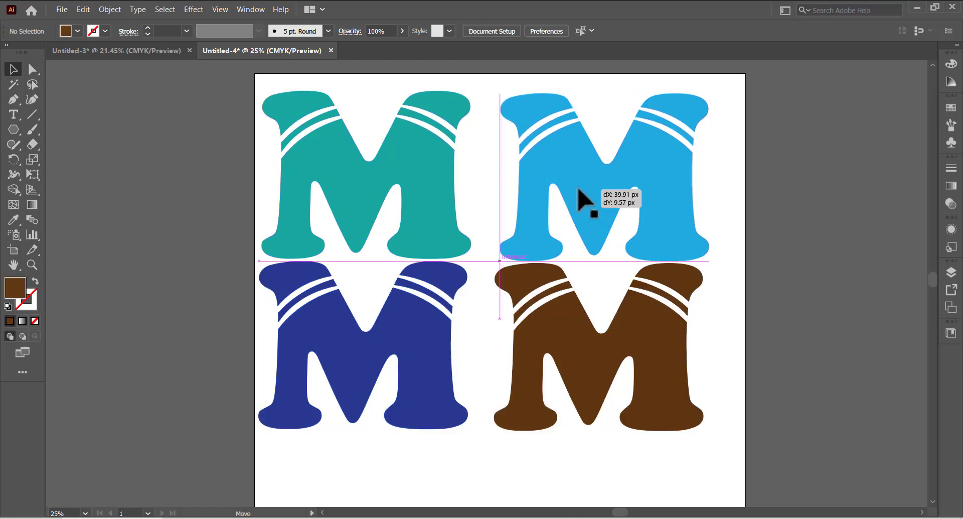
left_click(305, 208)
left_click_drag(306, 208, 122, 317)
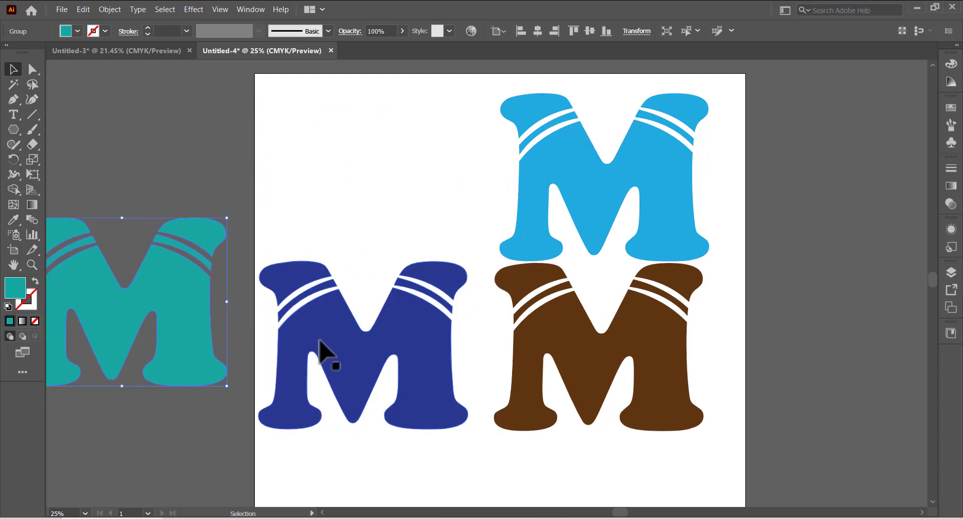
left_click_drag(318, 350, 106, 98)
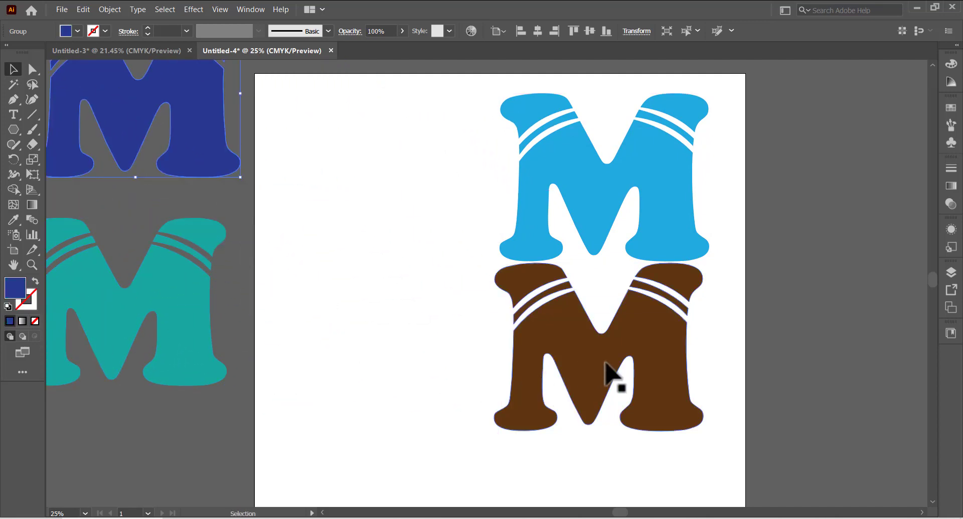
left_click_drag(620, 376, 897, 366)
left_click_drag(593, 229, 455, 312)
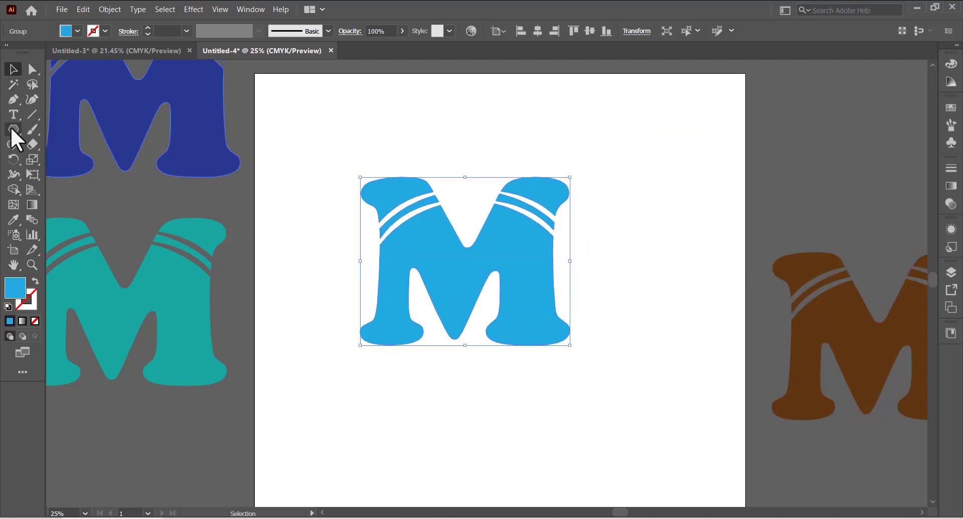
Draw a circle centred on the light blue M with the Ellipse tool and set its fill to none
left_click_drag(11, 129, 56, 155)
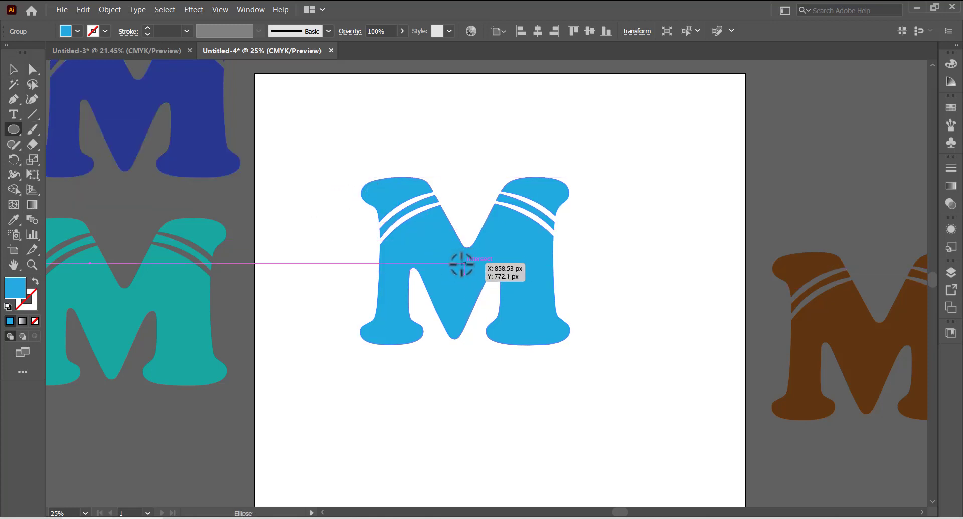
left_click_drag(462, 263, 588, 345)
left_click(77, 31)
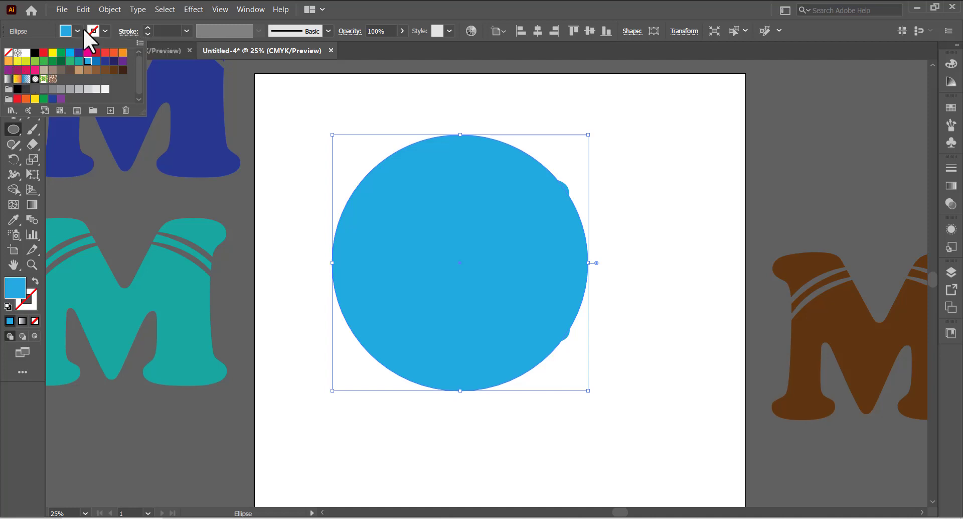
left_click(78, 30)
left_click(77, 32)
left_click(8, 52)
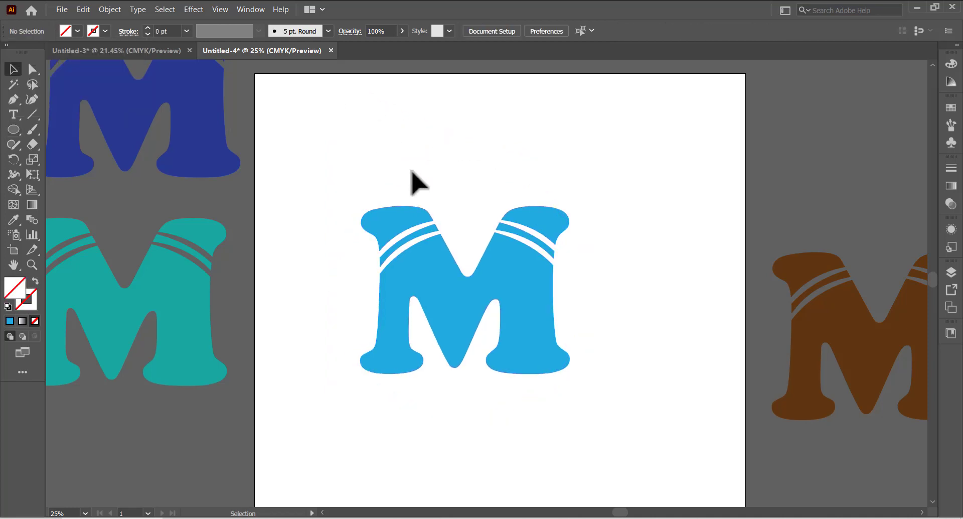
Move the circle down so it surrounds the M, and set its stroke weight to 17 pt
left_click(411, 170)
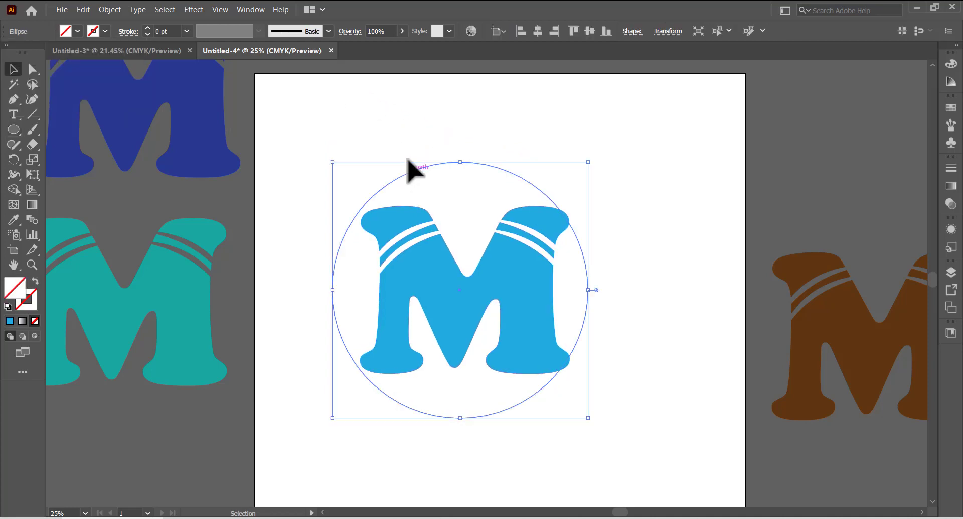
left_click(148, 28)
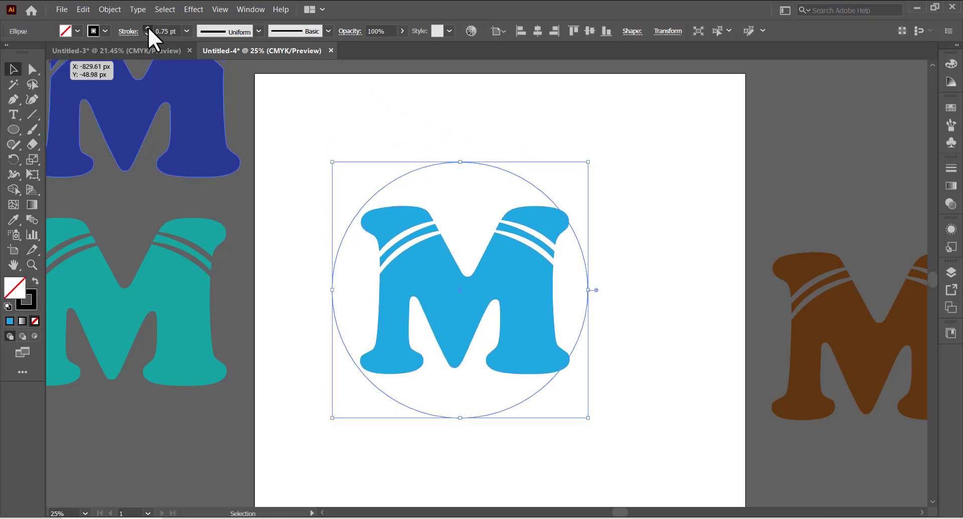
left_click(148, 28)
left_click(148, 28)
left_click(148, 28)
left_click(147, 27)
left_click(148, 28)
left_click(147, 27)
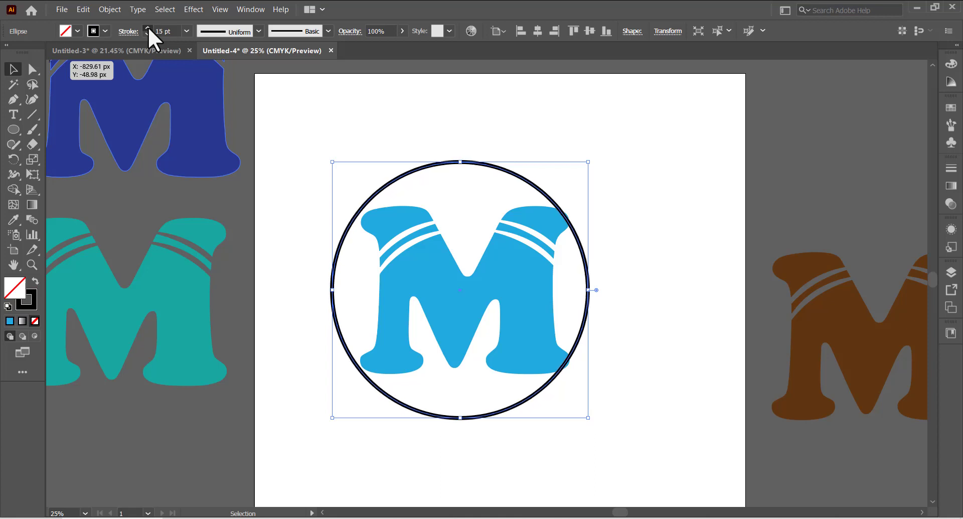
left_click(147, 28)
left_click(147, 27)
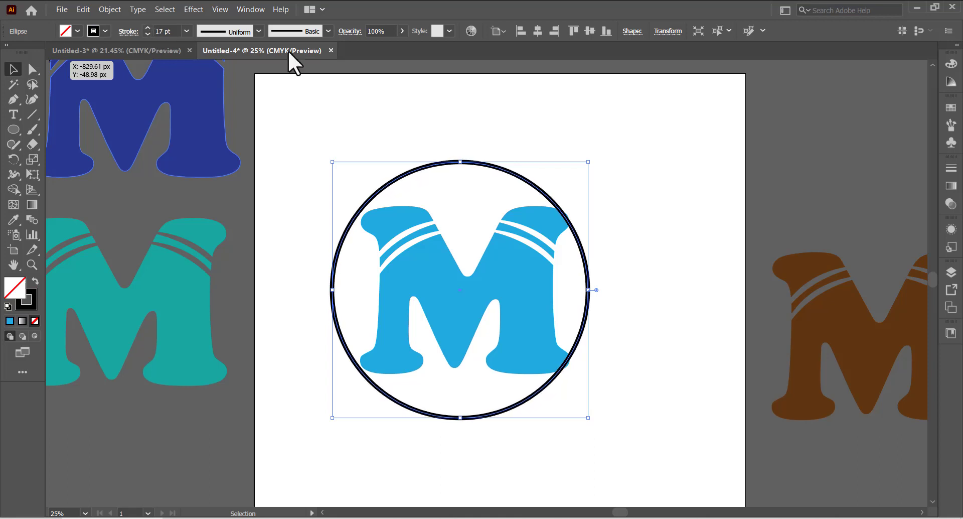
Set the circle's stroke colour to the light blue swatch and deselect it
left_click(105, 32)
left_click(89, 63)
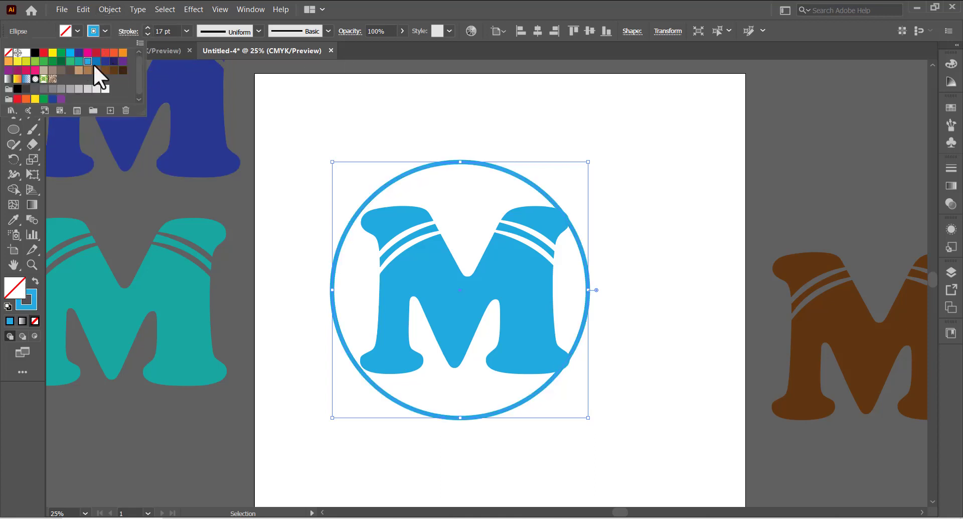
left_click(462, 172)
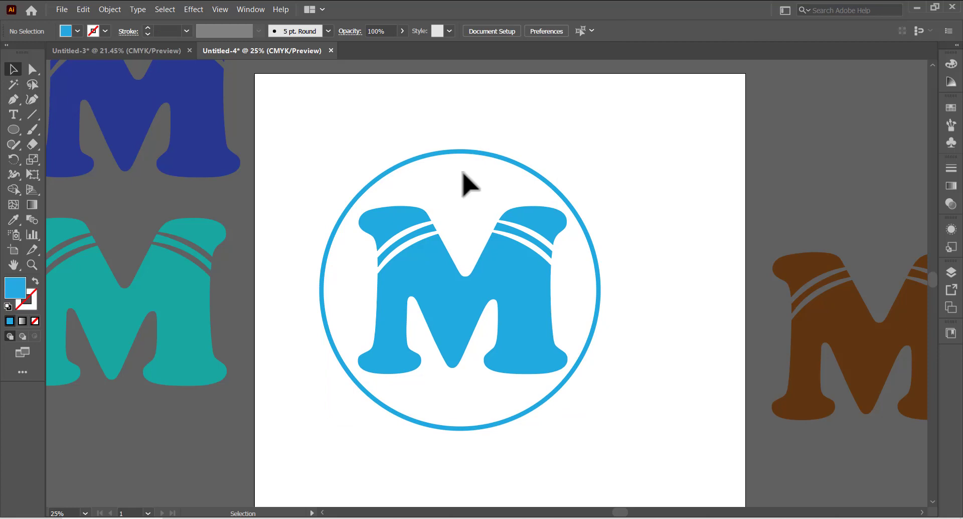